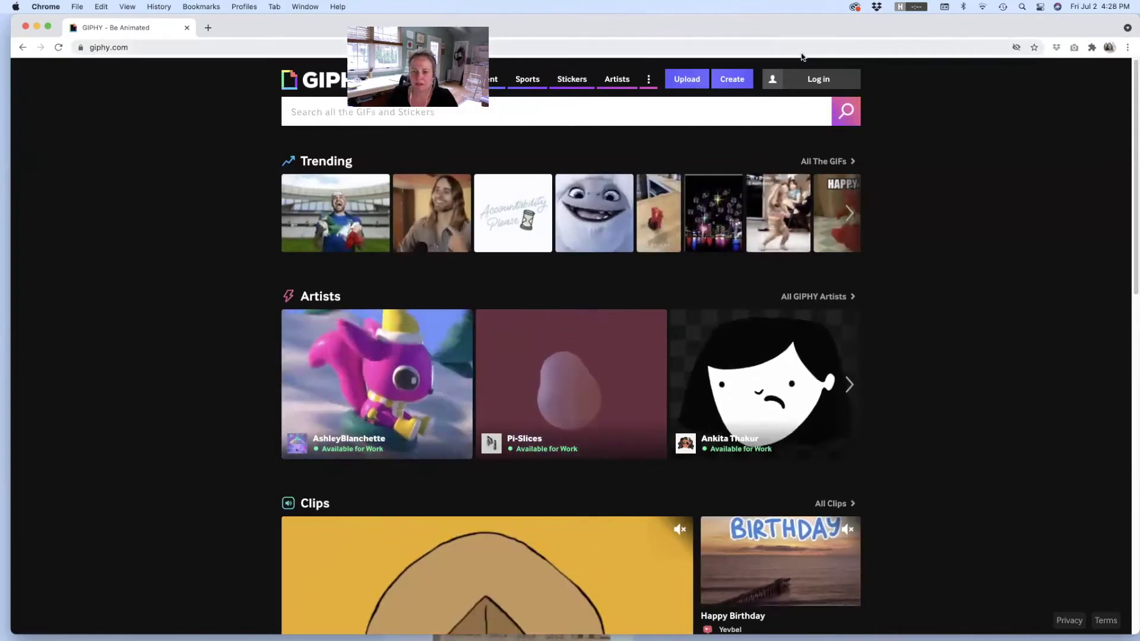
Step: Sign in to the GIPHY account with Apple, submitting the Apple ID e-mail and the account password
click(805, 80)
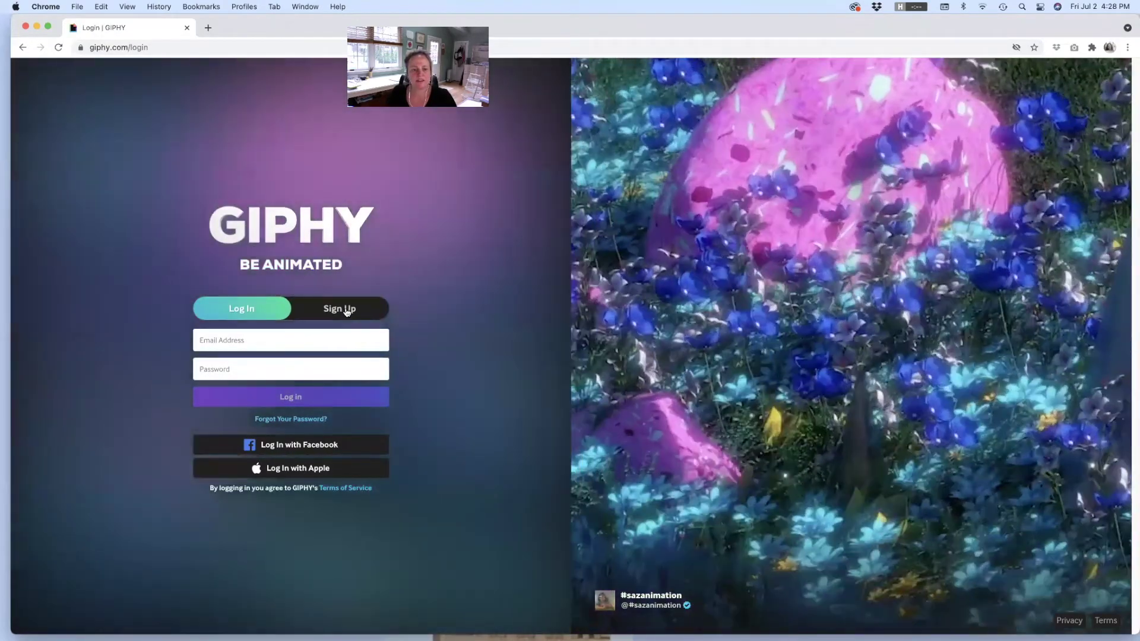
click(347, 310)
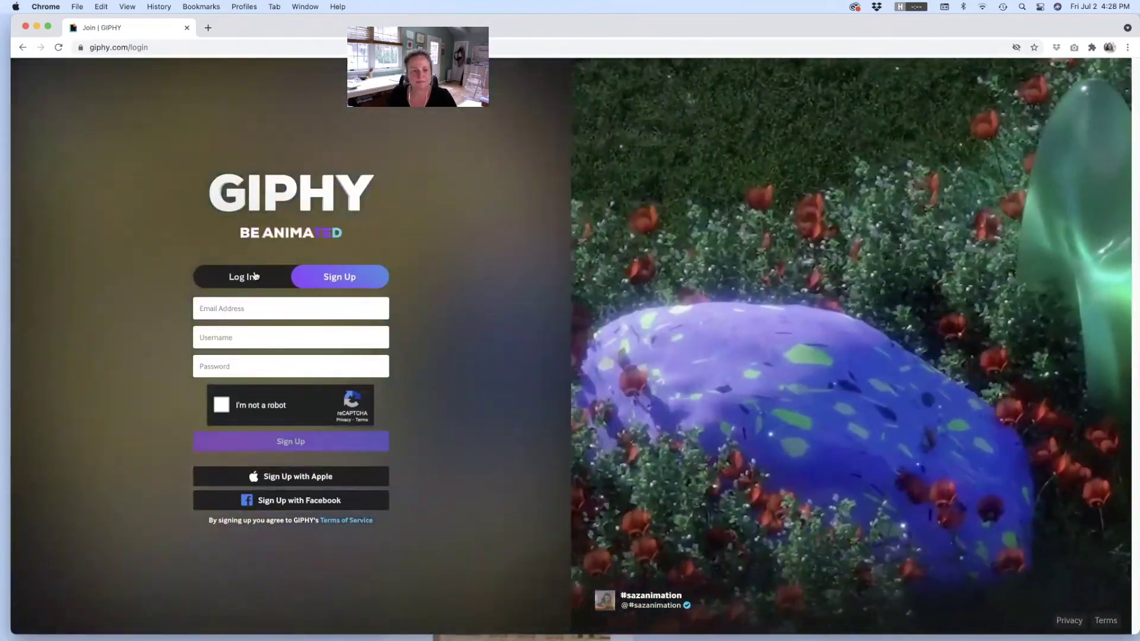
click(246, 278)
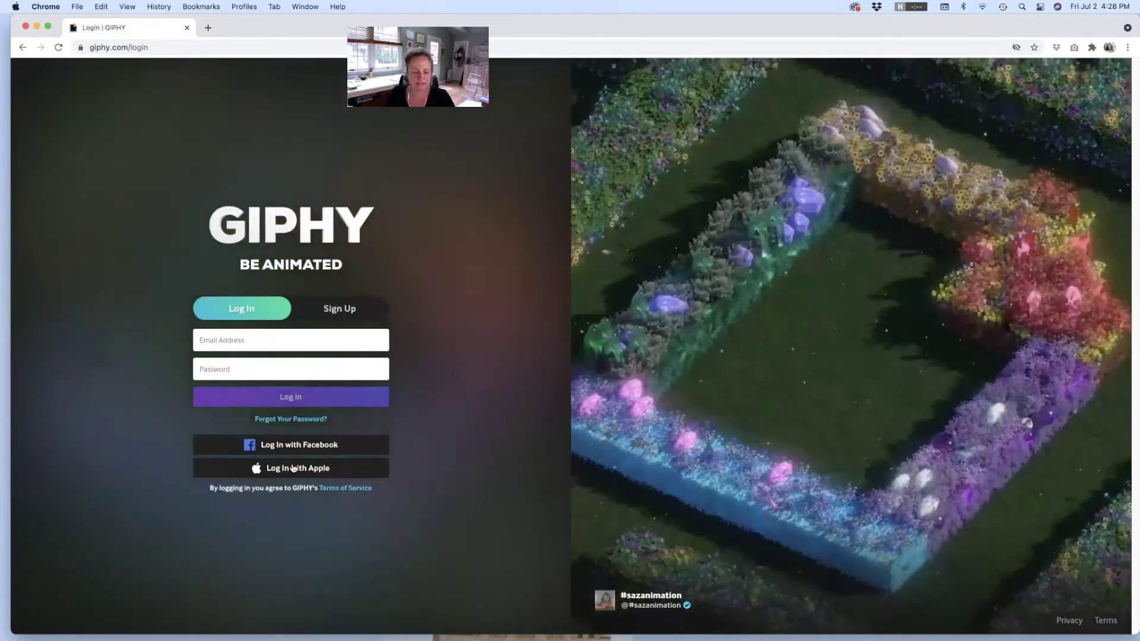
click(292, 468)
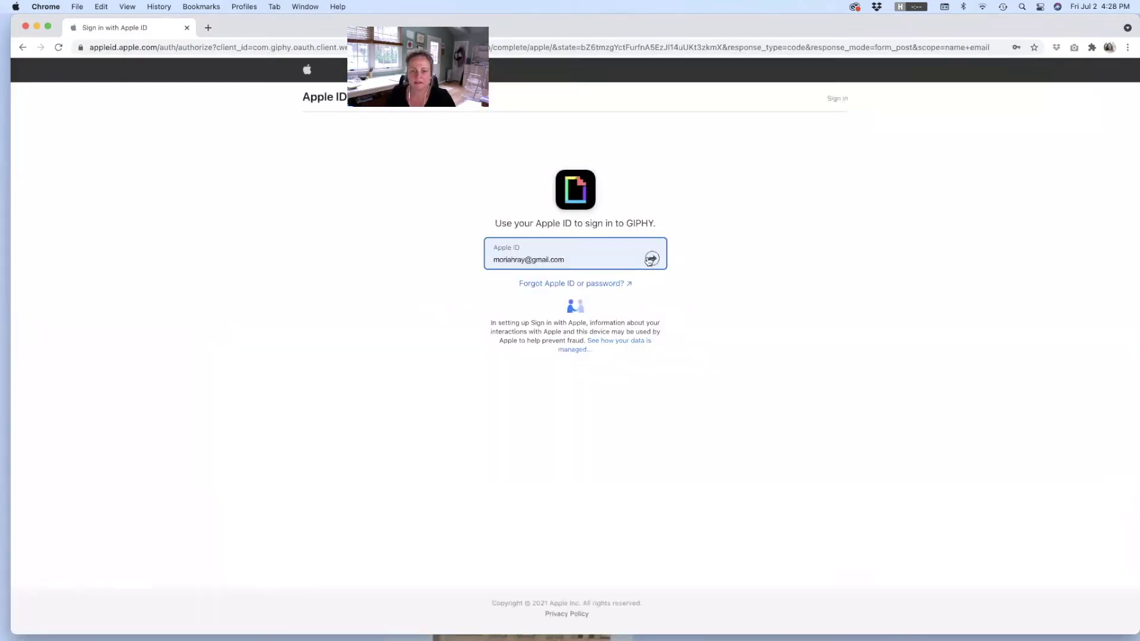
click(650, 260)
click(653, 291)
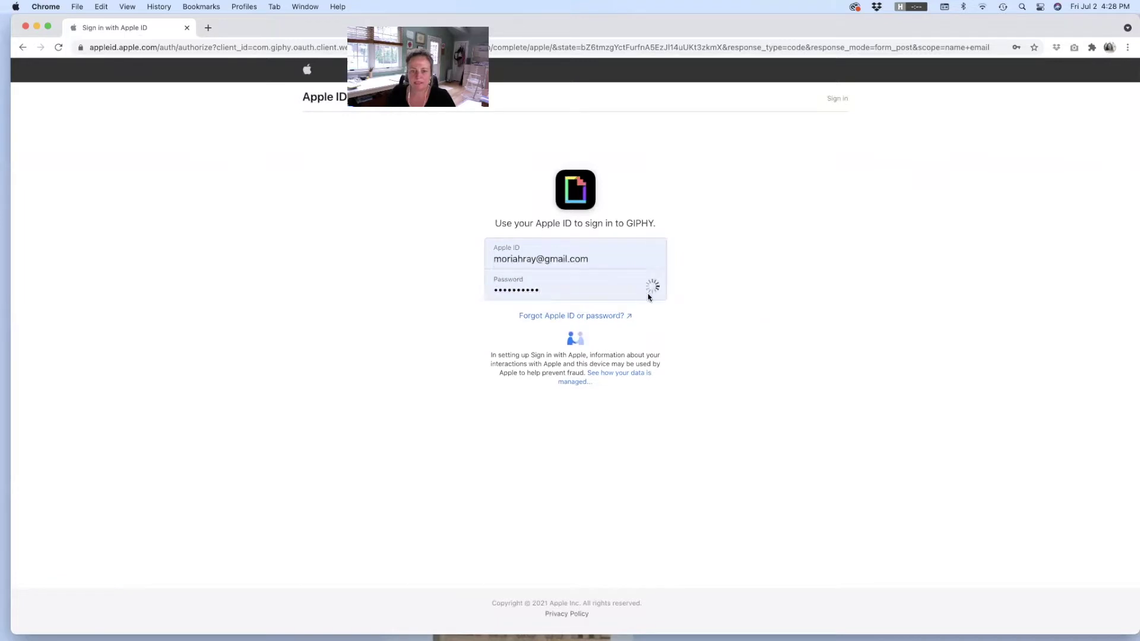
click(618, 258)
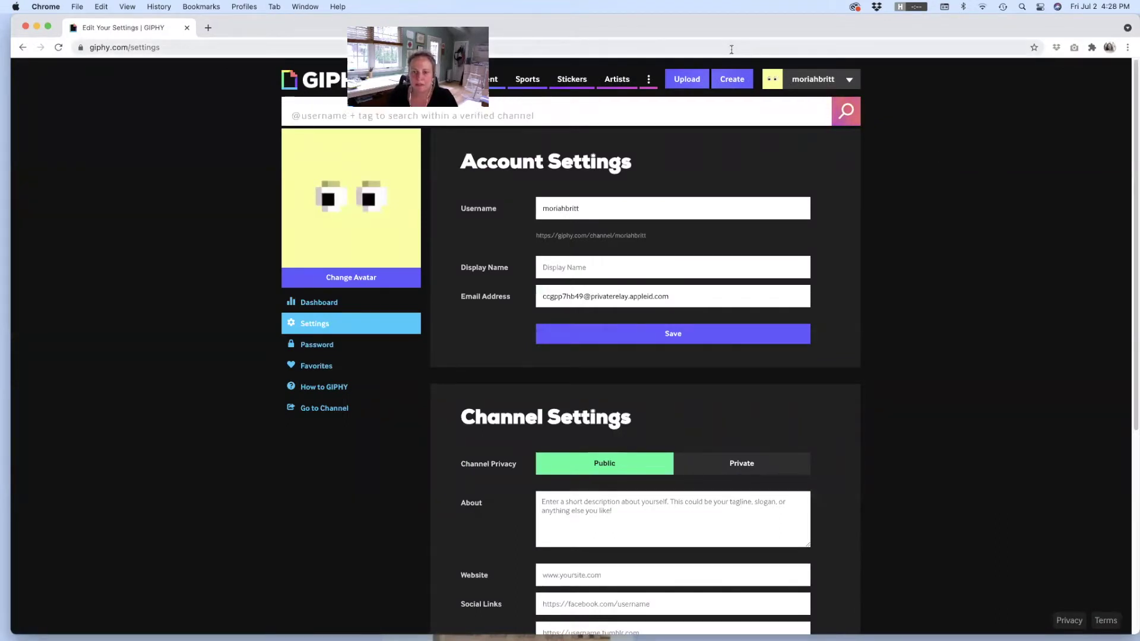
Step: Start a new GIF in GIPHY Create with Screen Shot 2021-07-01 at 4.56.45 PM from the images folder in 2021 PAC Videos
click(729, 81)
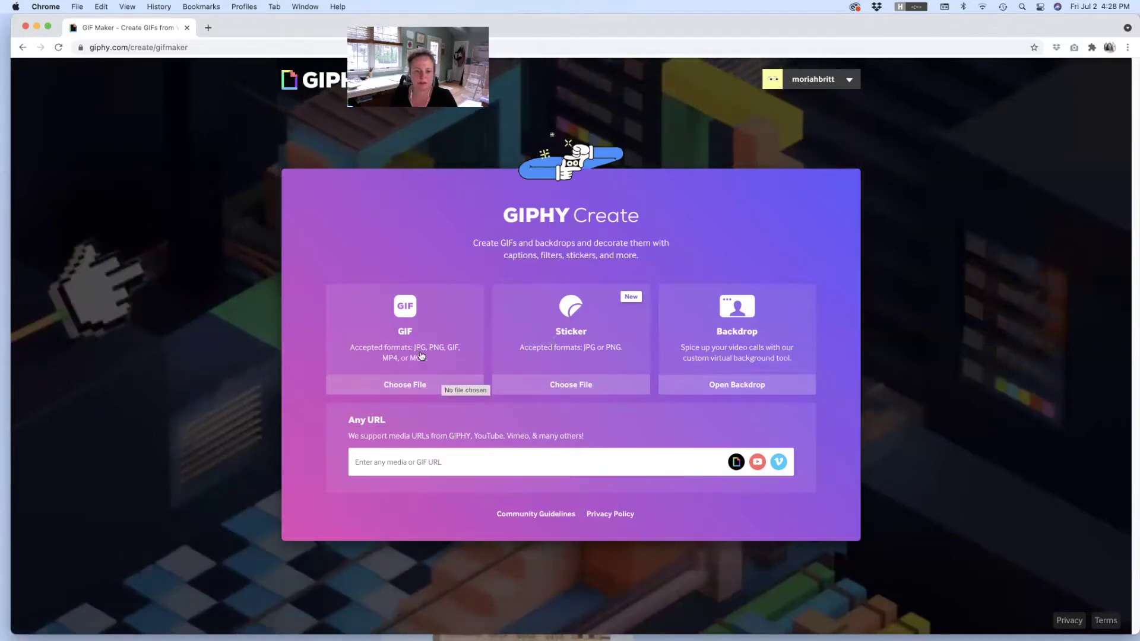
click(784, 185)
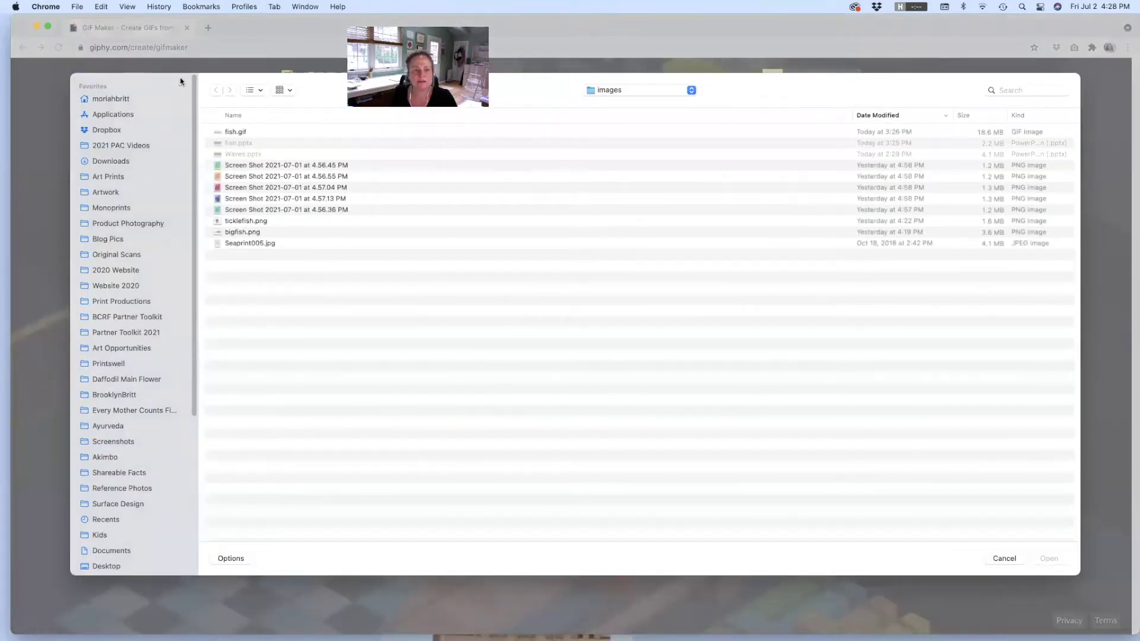
click(178, 98)
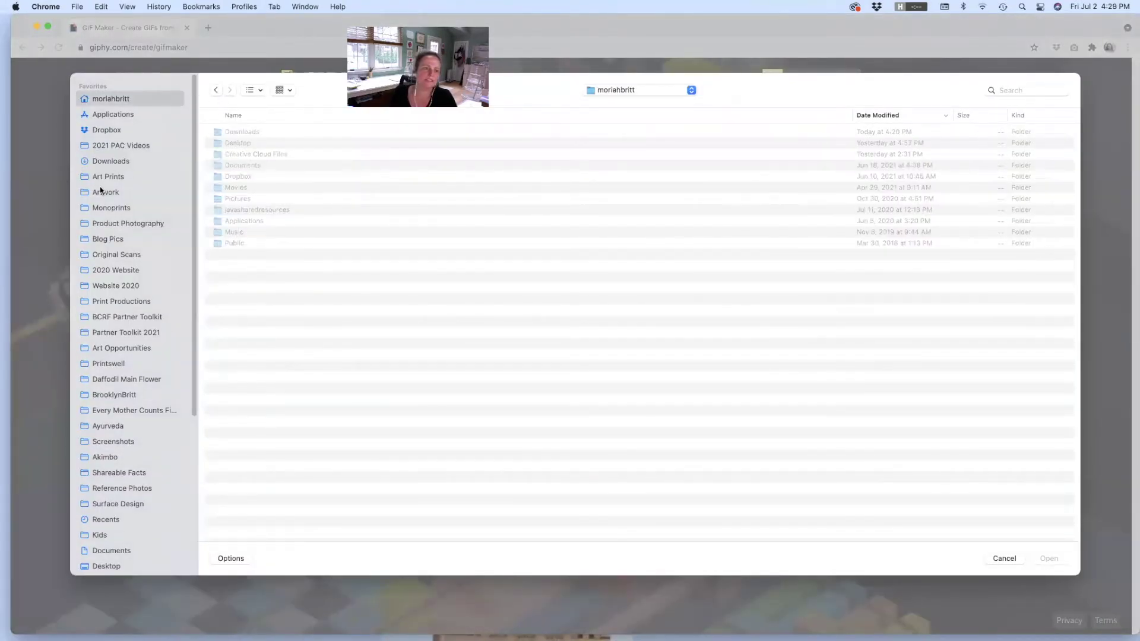
click(122, 147)
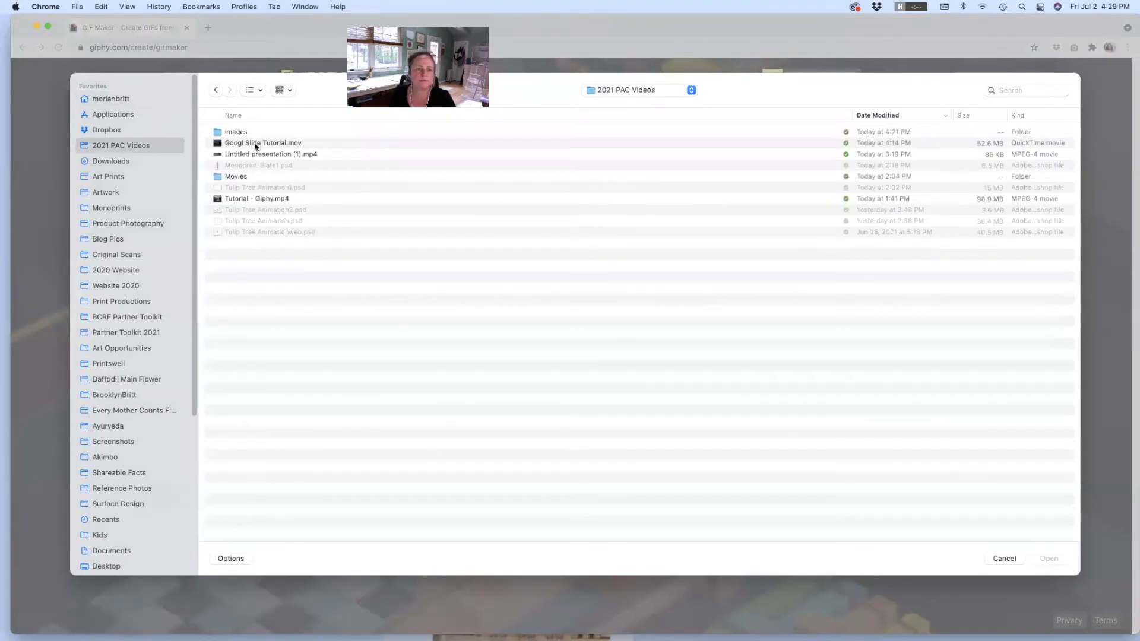
double_click(256, 133)
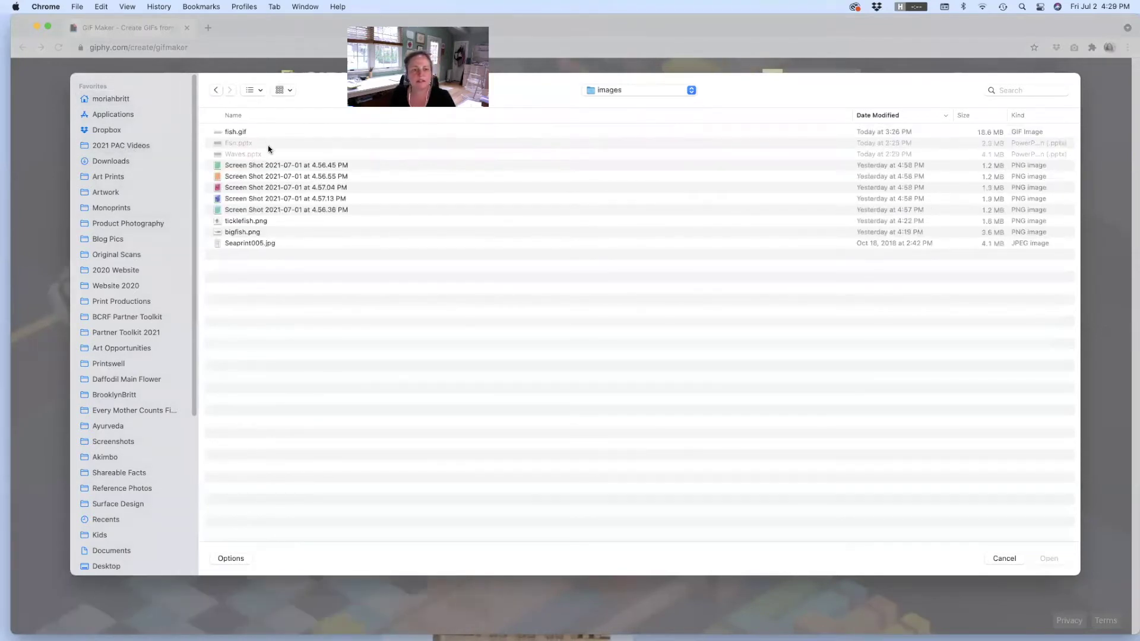
click(303, 166)
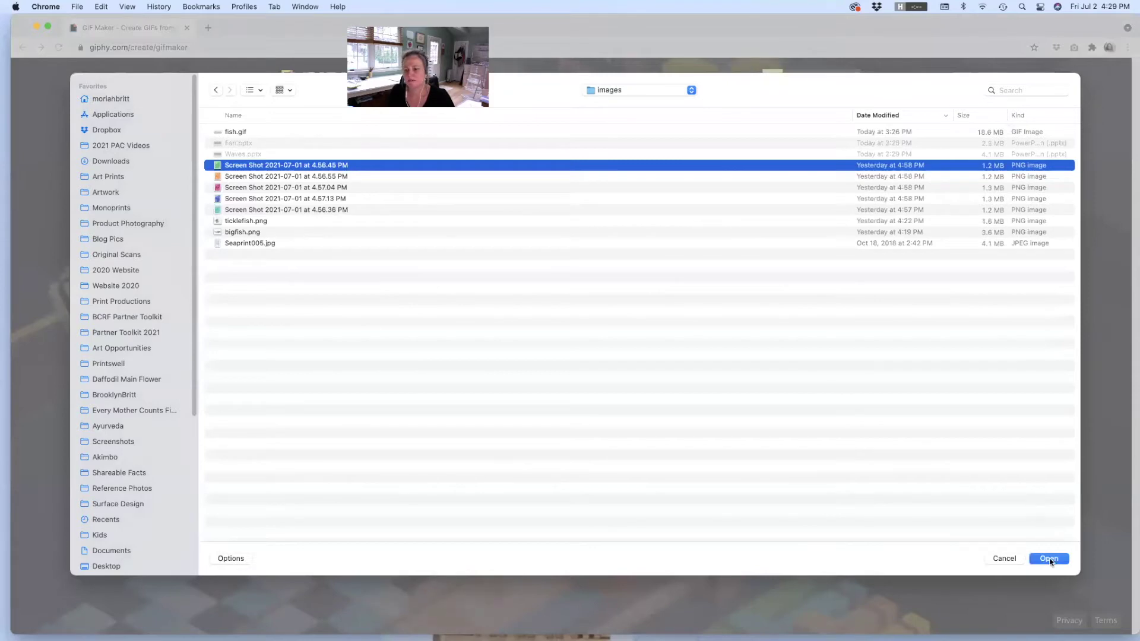
click(1050, 558)
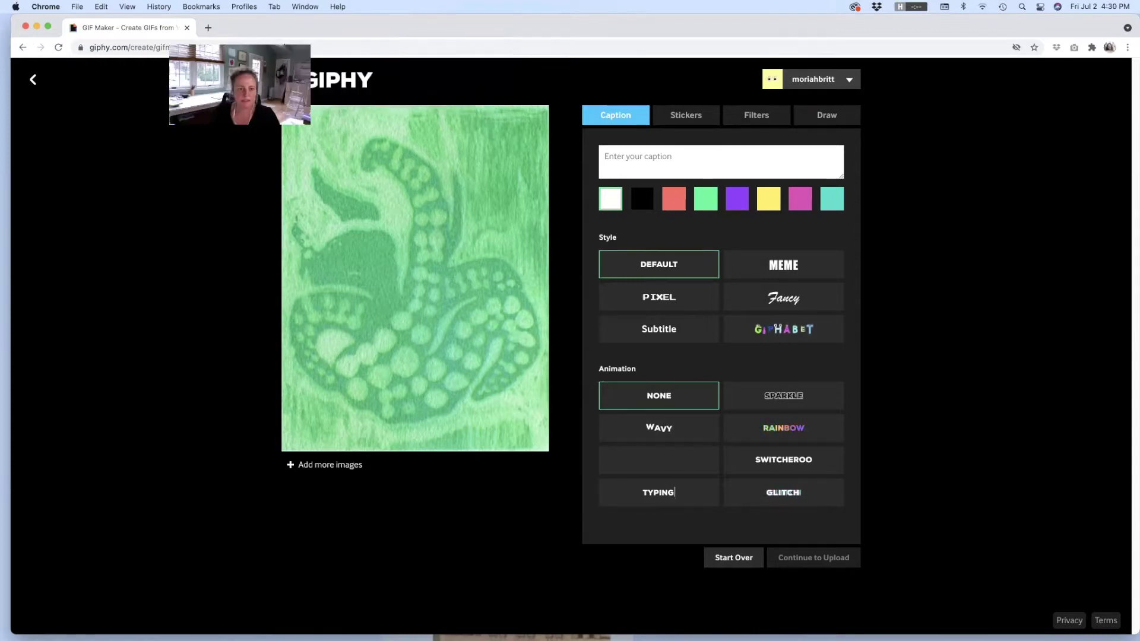
Step: Add the images Screen Shot 2021-07-01 at 4.56.55 PM and Screen Shot 2021-07-01 at 4.57.04 PM to the slideshow
click(340, 465)
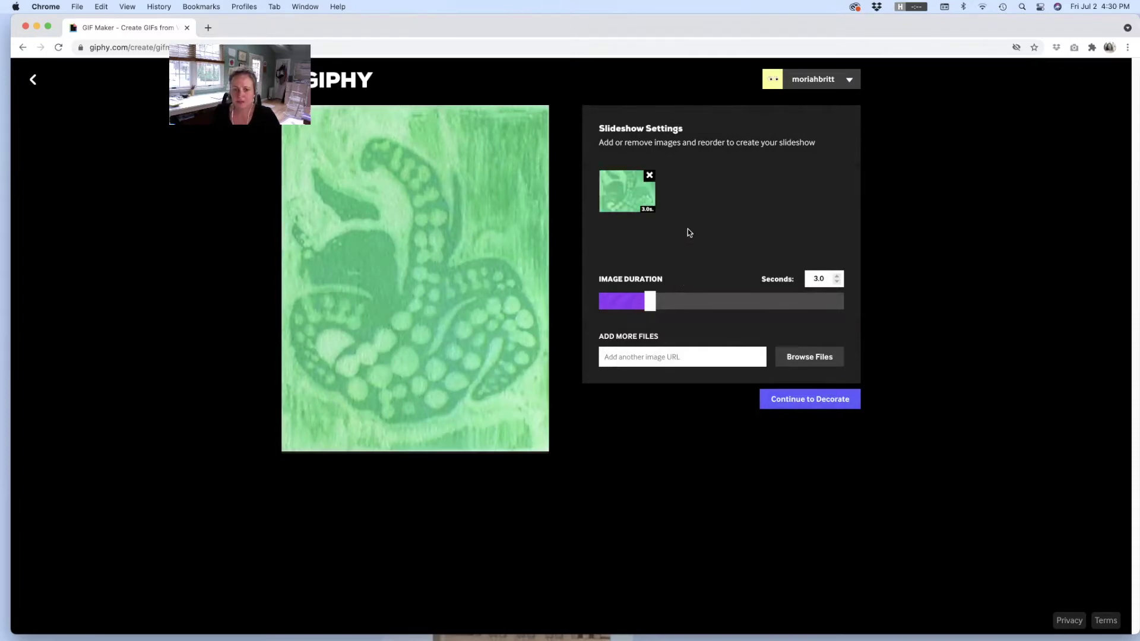
click(810, 357)
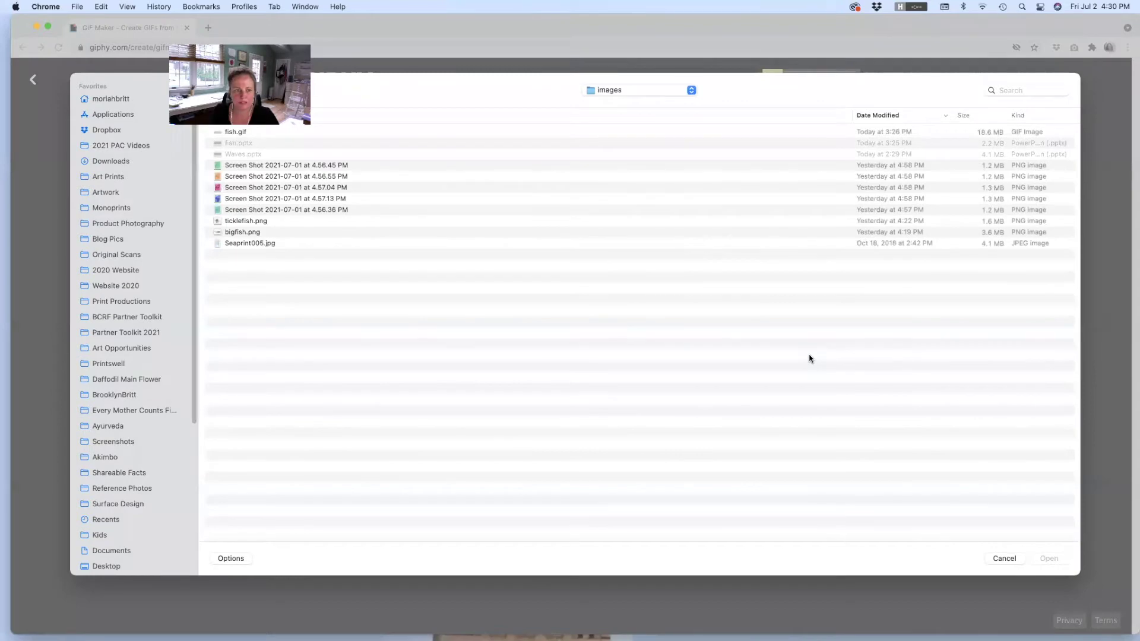
click(312, 180)
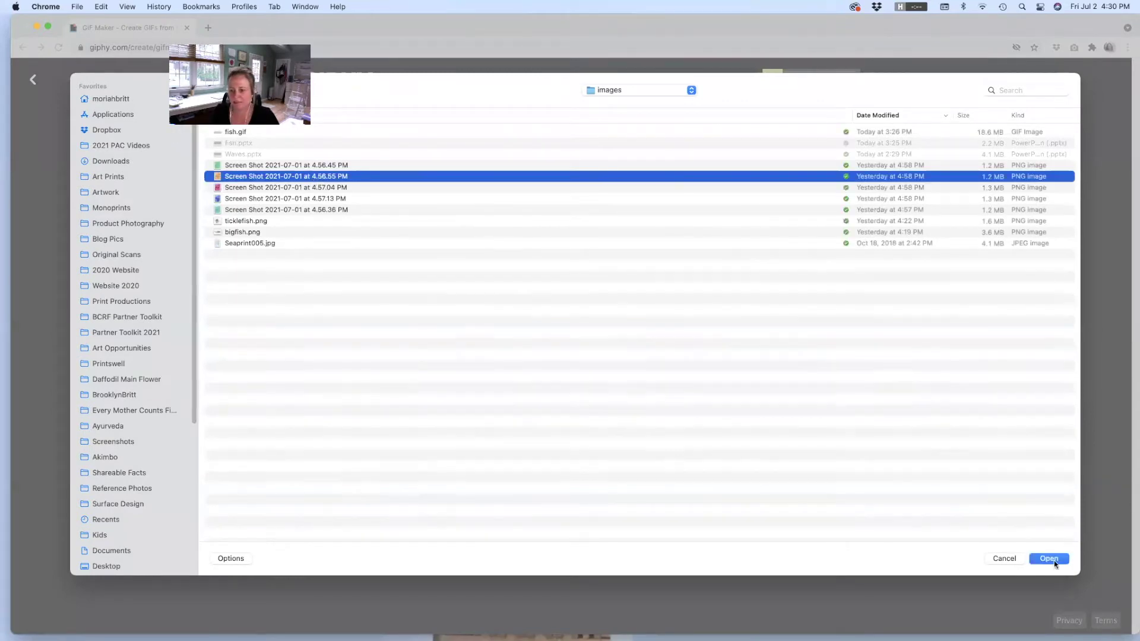
click(1050, 559)
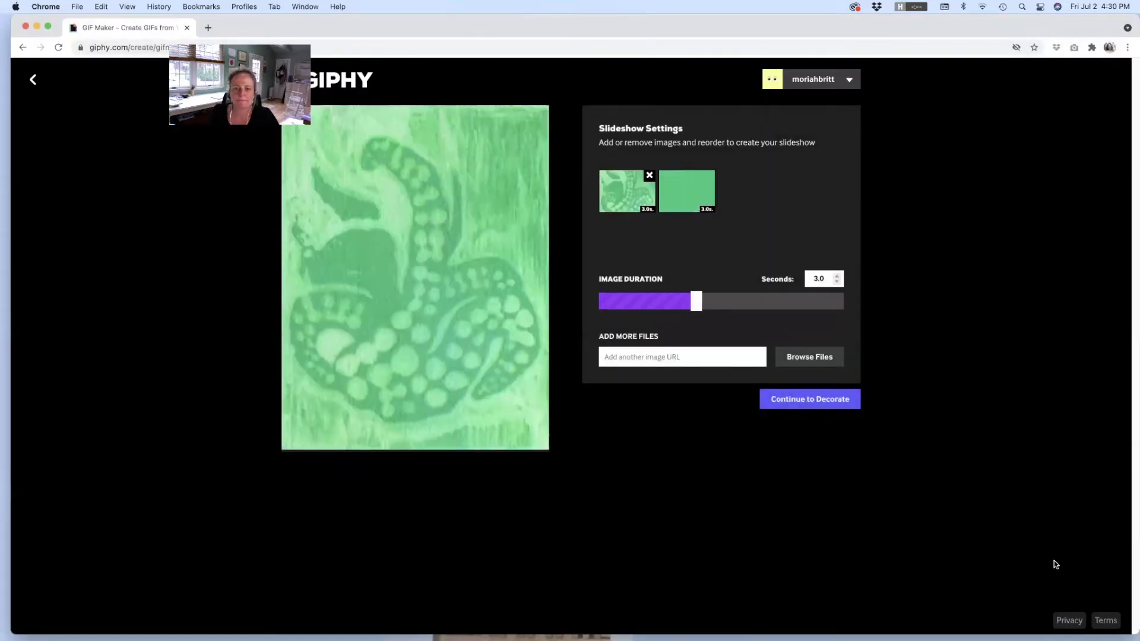
click(807, 364)
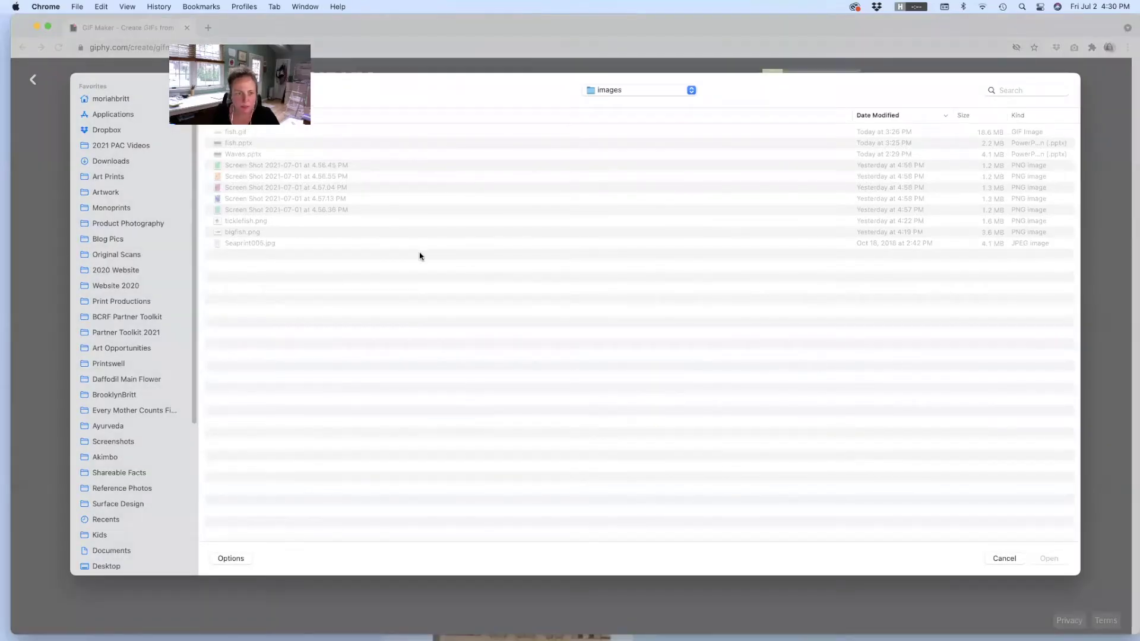
click(337, 187)
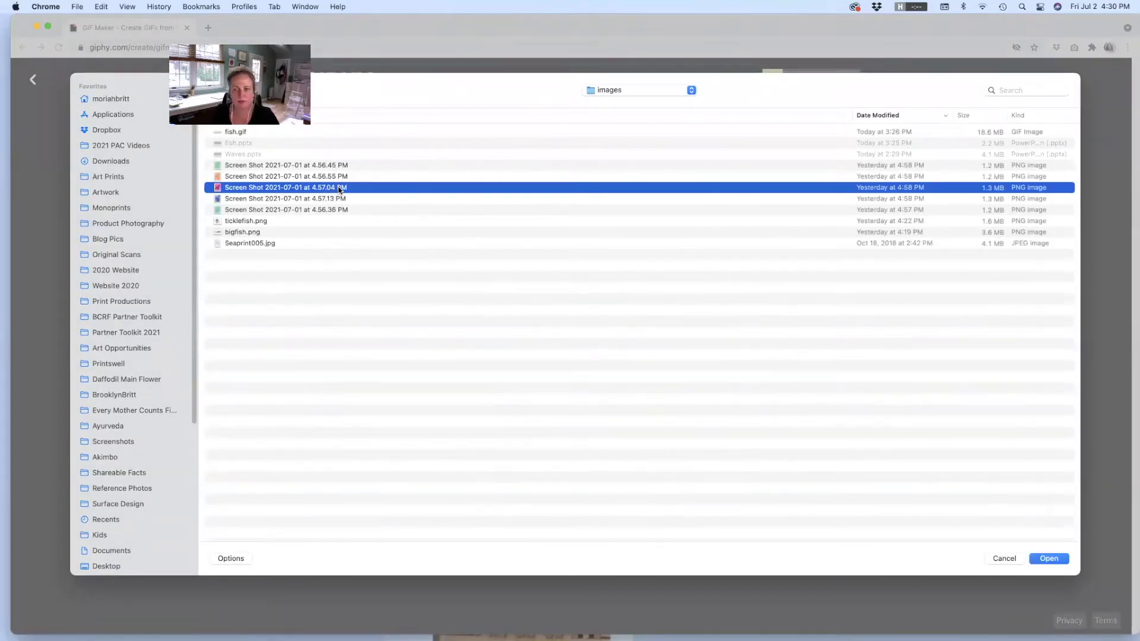
click(1047, 559)
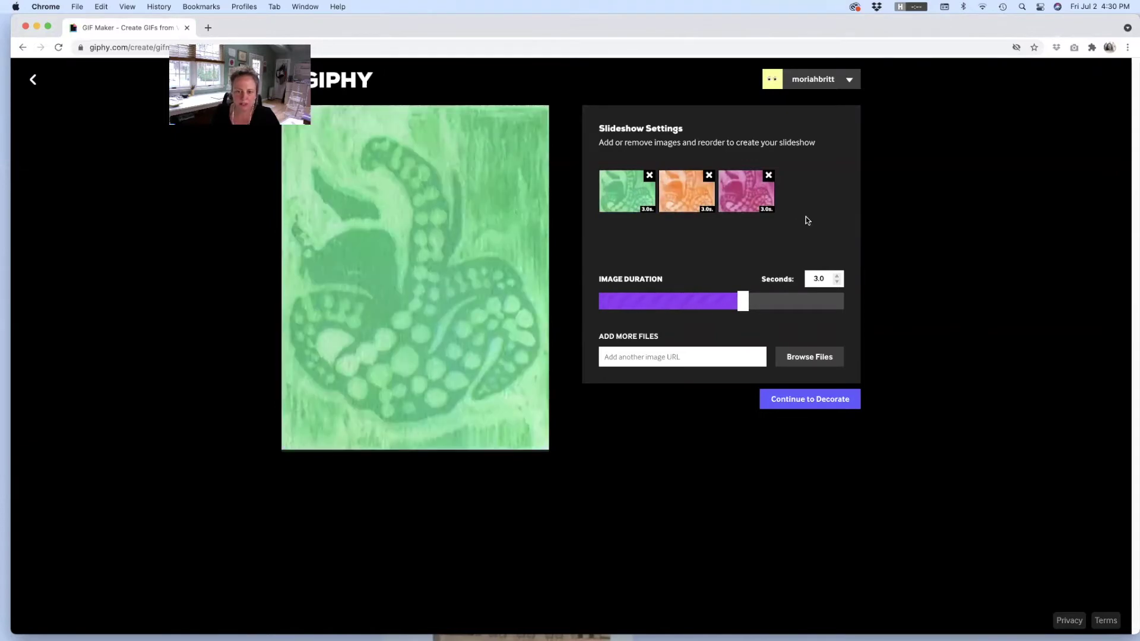
Step: Add the images Screen Shot 2021-07-01 at 4.57.13 PM and Screen Shot 2021-07-01 at 4.56.36 PM to the slideshow
click(821, 357)
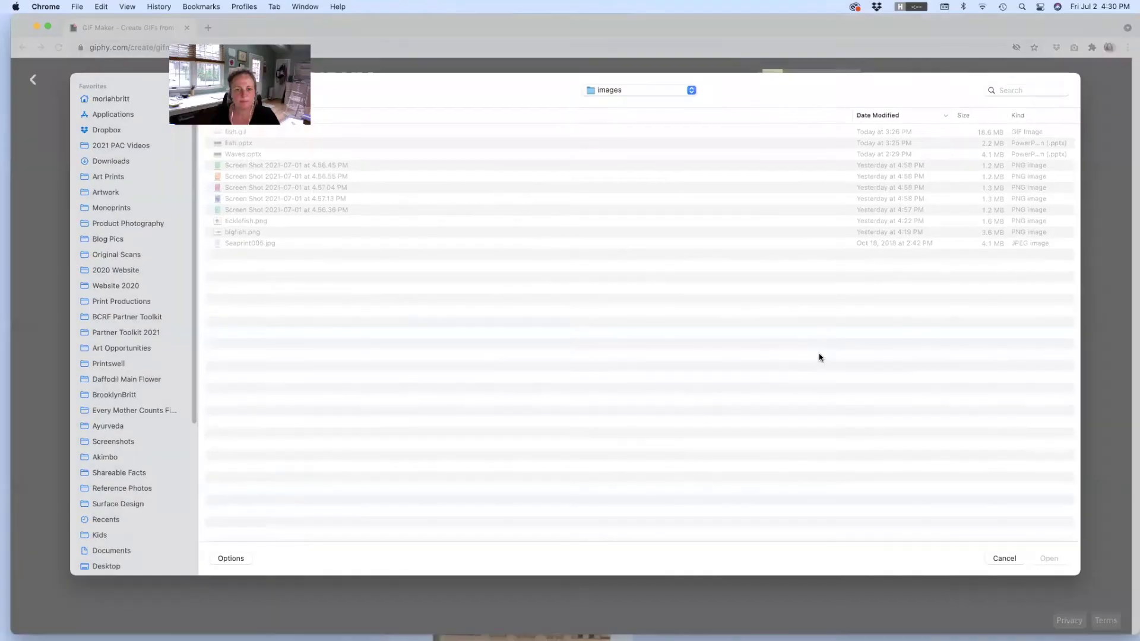
click(341, 200)
click(1049, 559)
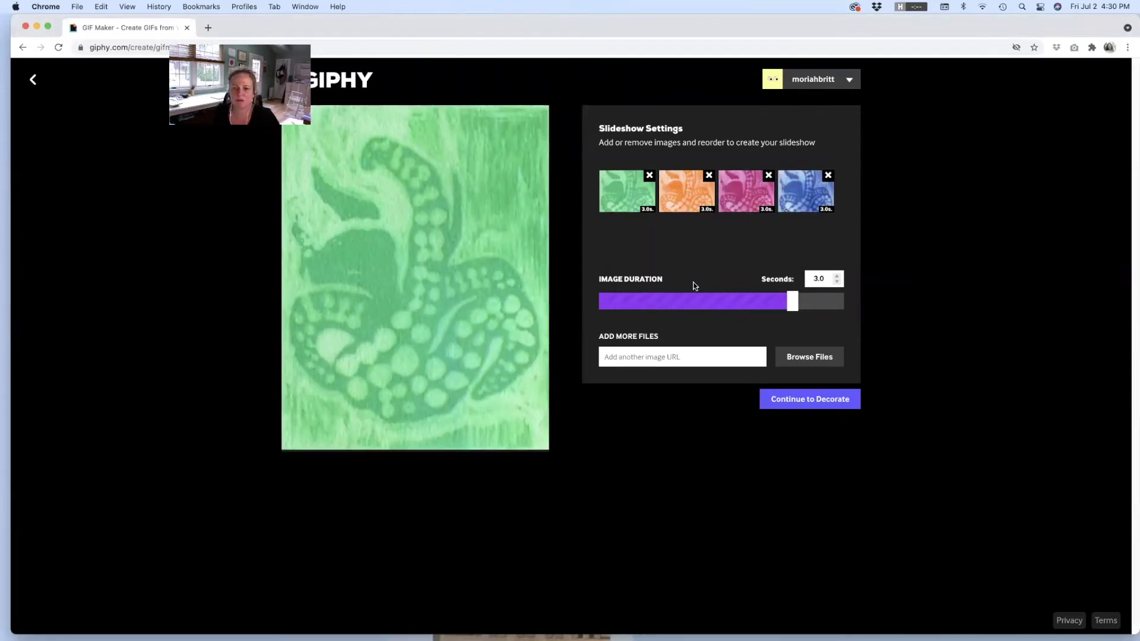
click(807, 358)
click(260, 211)
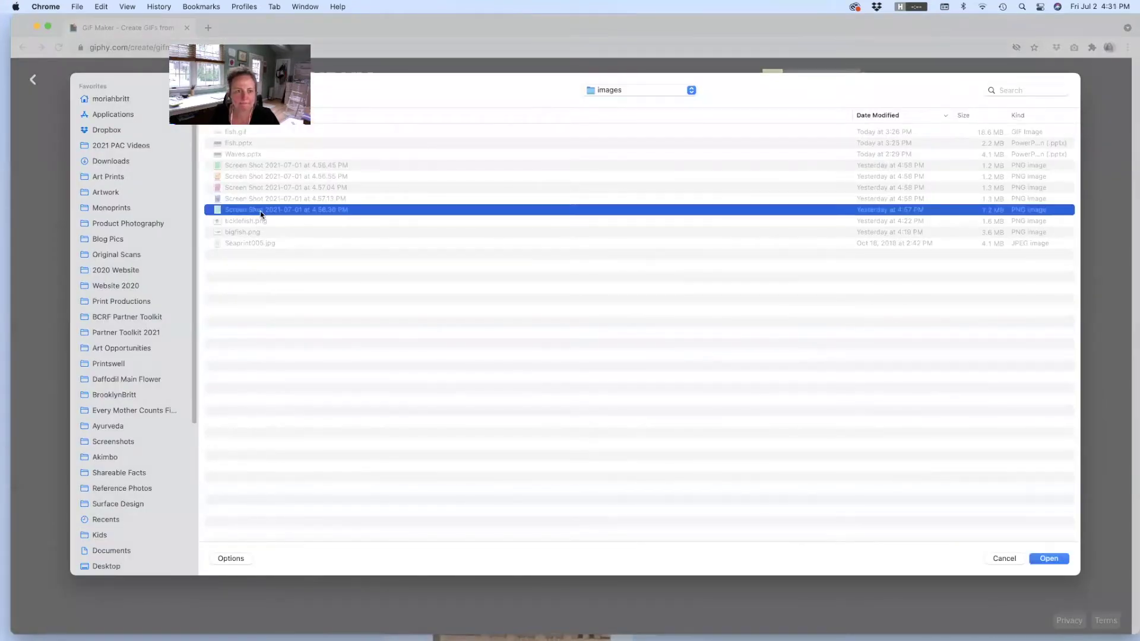
click(1061, 559)
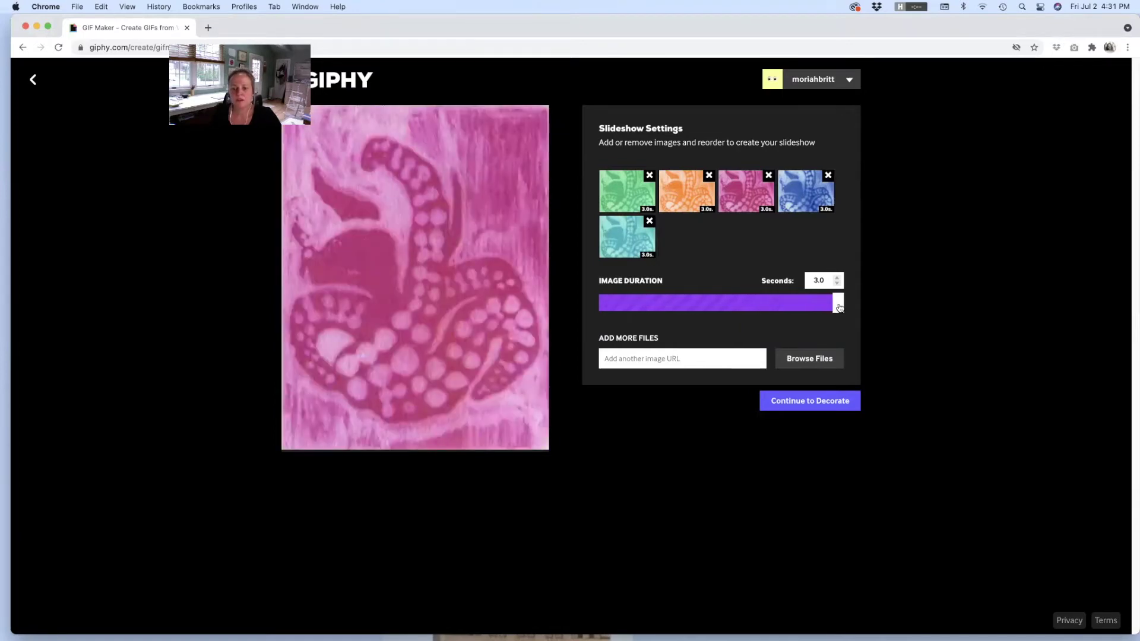
Step: Set the slideshow's image duration to 0.7 seconds
drag(829, 308, 628, 304)
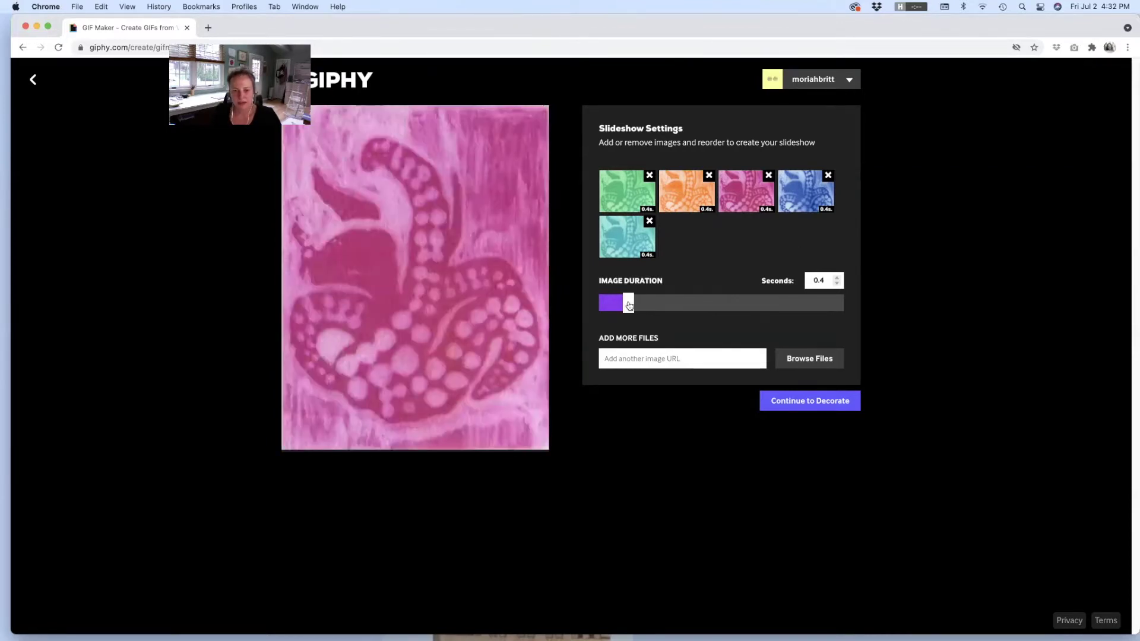
drag(629, 305, 635, 304)
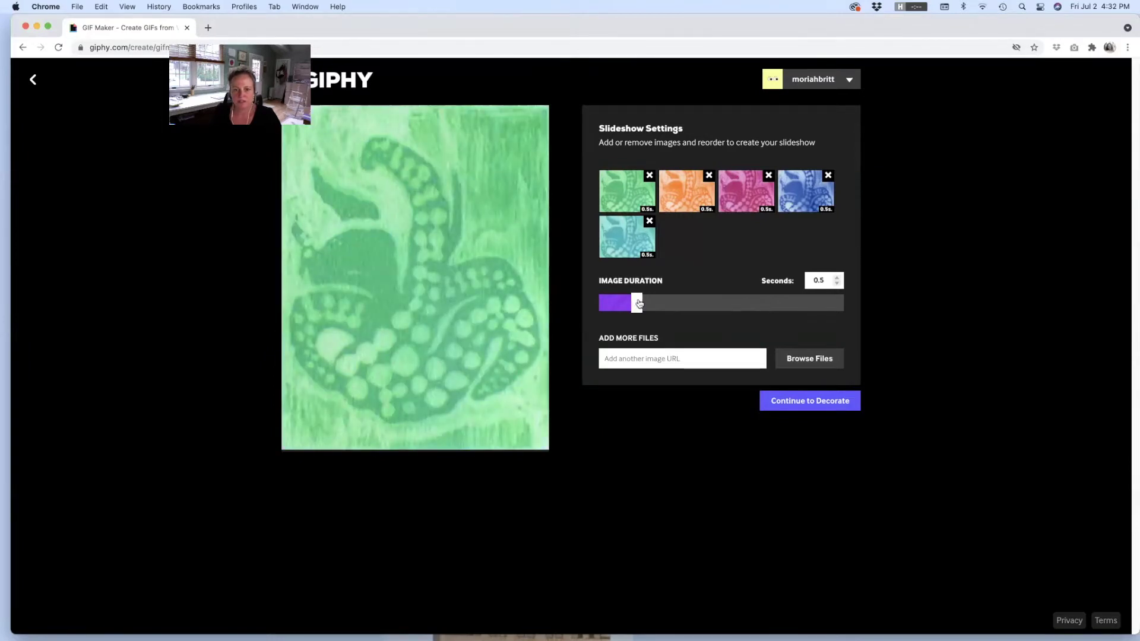
drag(640, 303, 653, 303)
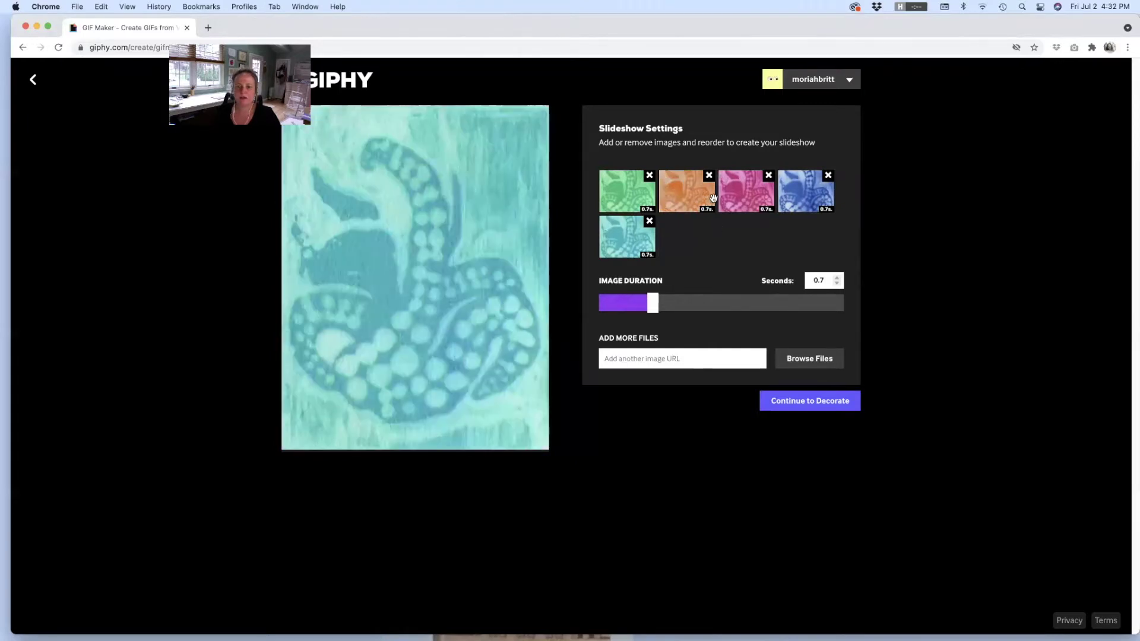
Step: Reorder the slideshow by moving the magenta image after the blue one and the orange image first, and continue to decorating
drag(763, 195, 801, 195)
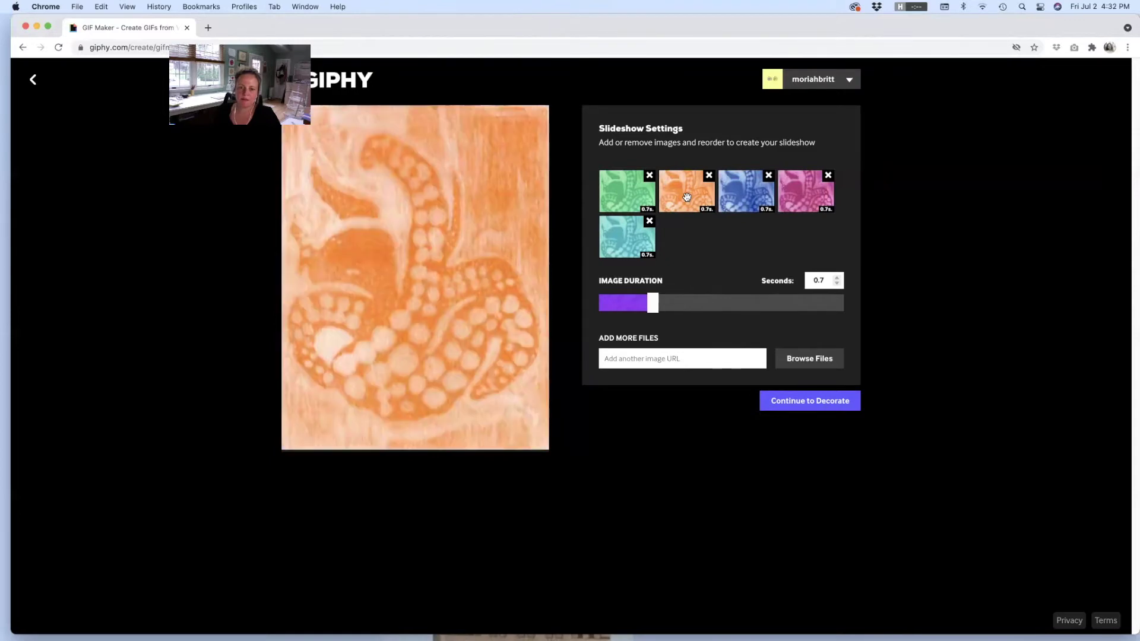
drag(688, 197, 608, 194)
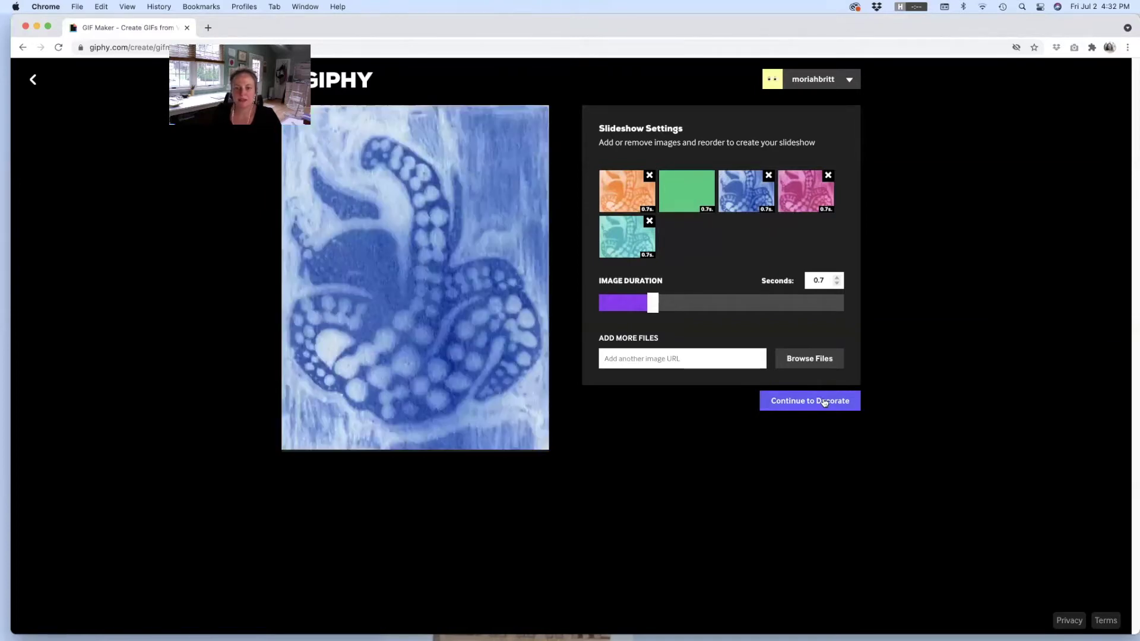
click(824, 402)
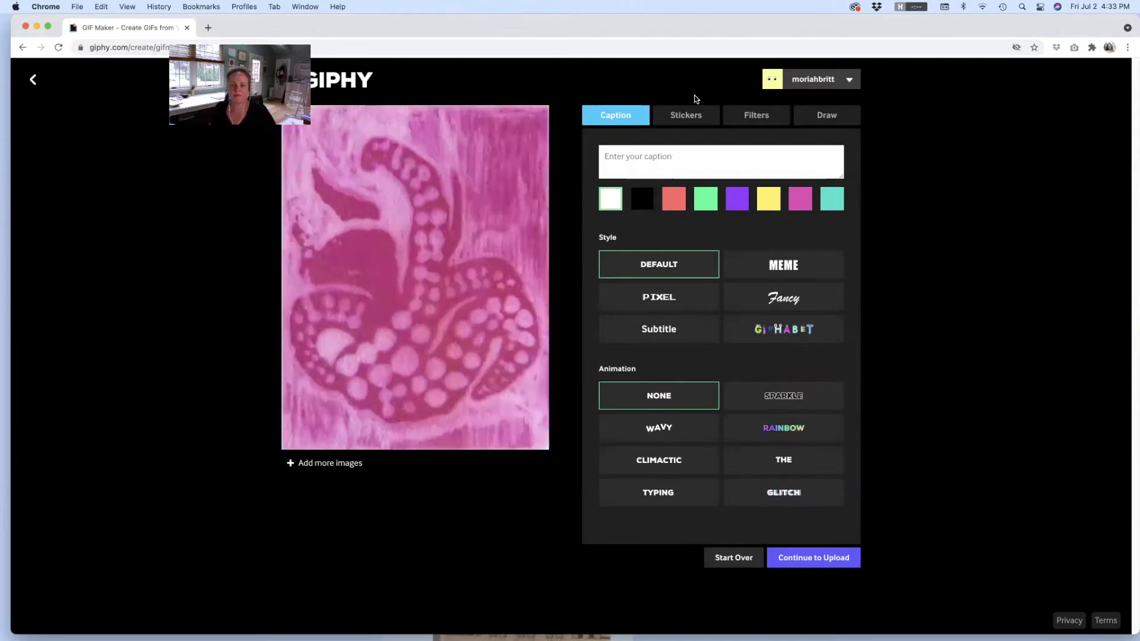
Step: Add the caption "Octopus" to the GIF
click(688, 152)
text(Octpo)
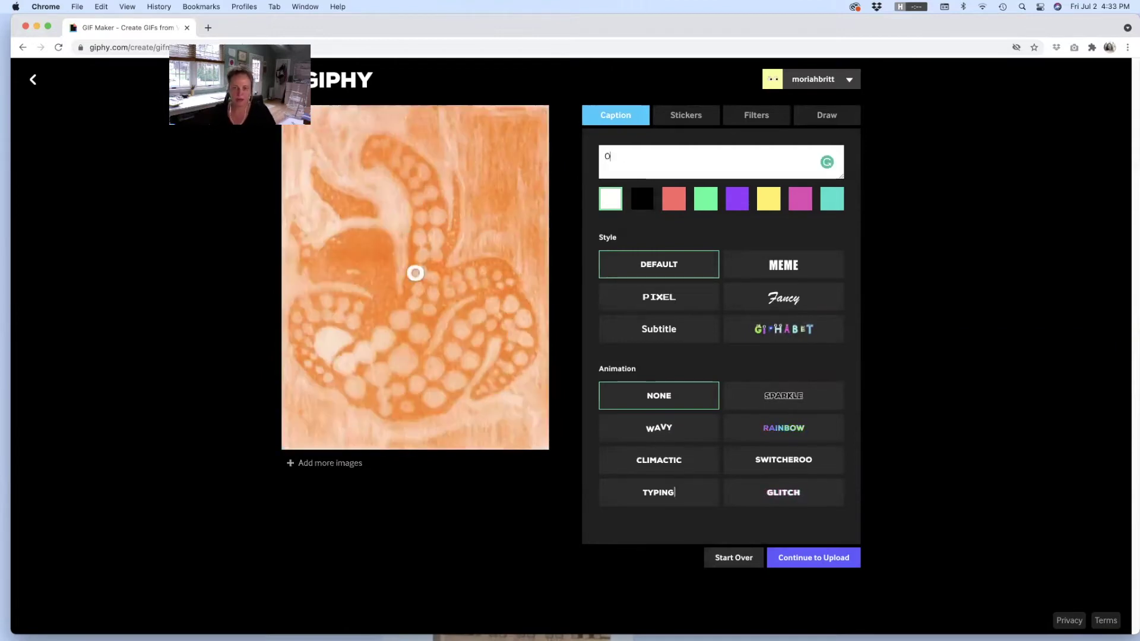
key(BackSpace)
key(BackSpace)
text(opus)
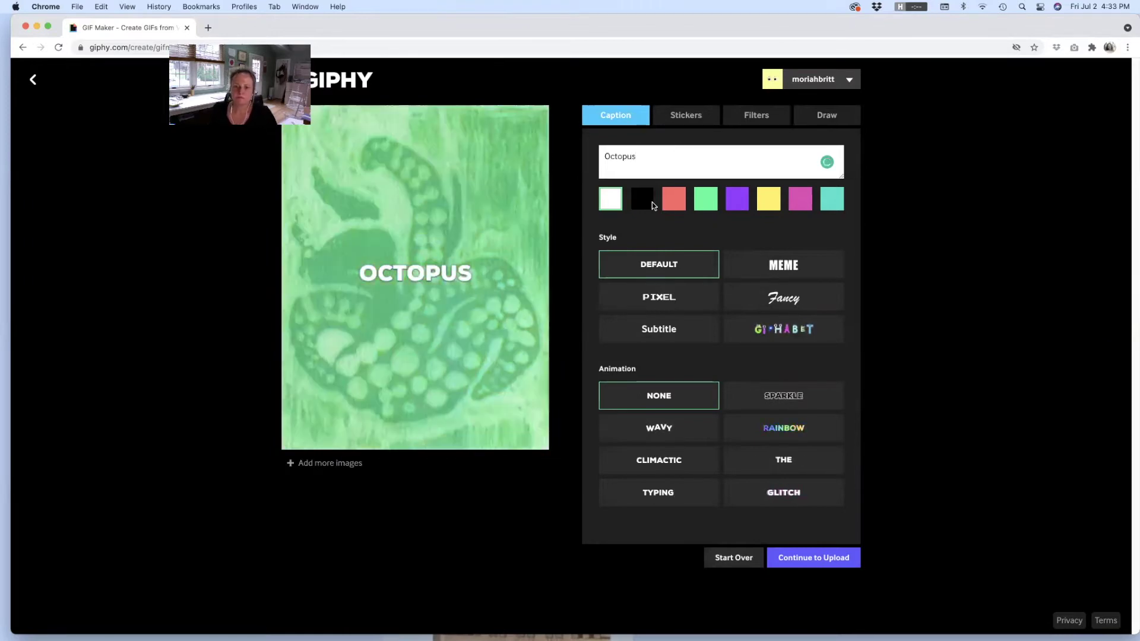
Step: Move the Octopus caption to the lower centre of the image, making it slightly smaller
mouse_move(439, 272)
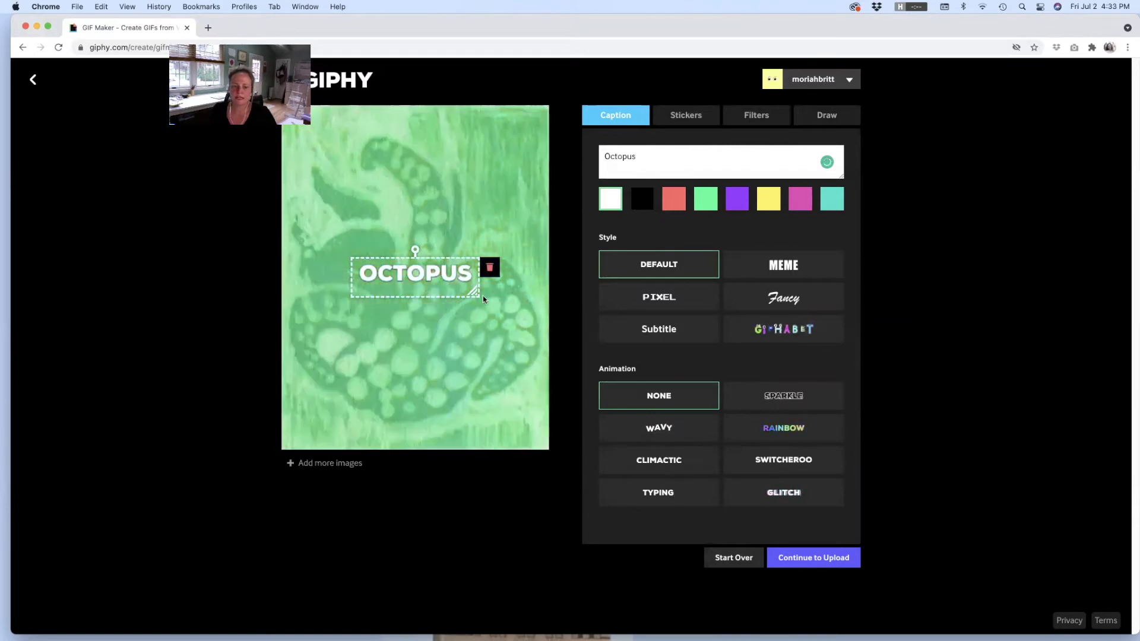
drag(484, 300, 518, 437)
drag(463, 405, 399, 399)
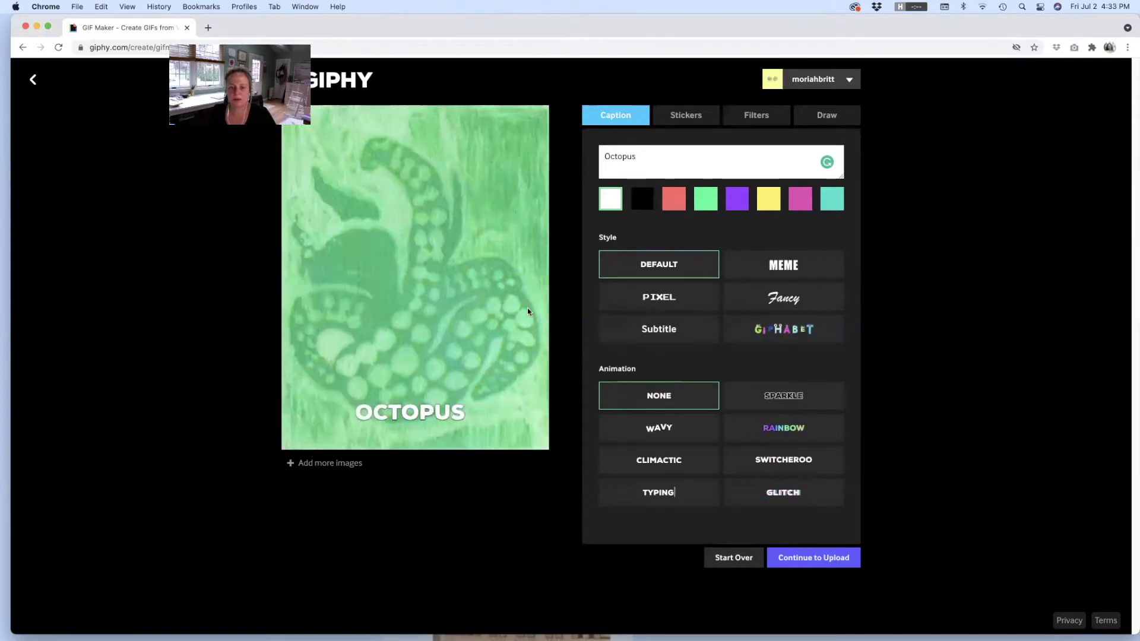
Step: Preview the Fancy, Giphabet and Subtitle styles on the caption and apply the Pixel style
click(783, 304)
click(788, 329)
click(689, 329)
click(666, 302)
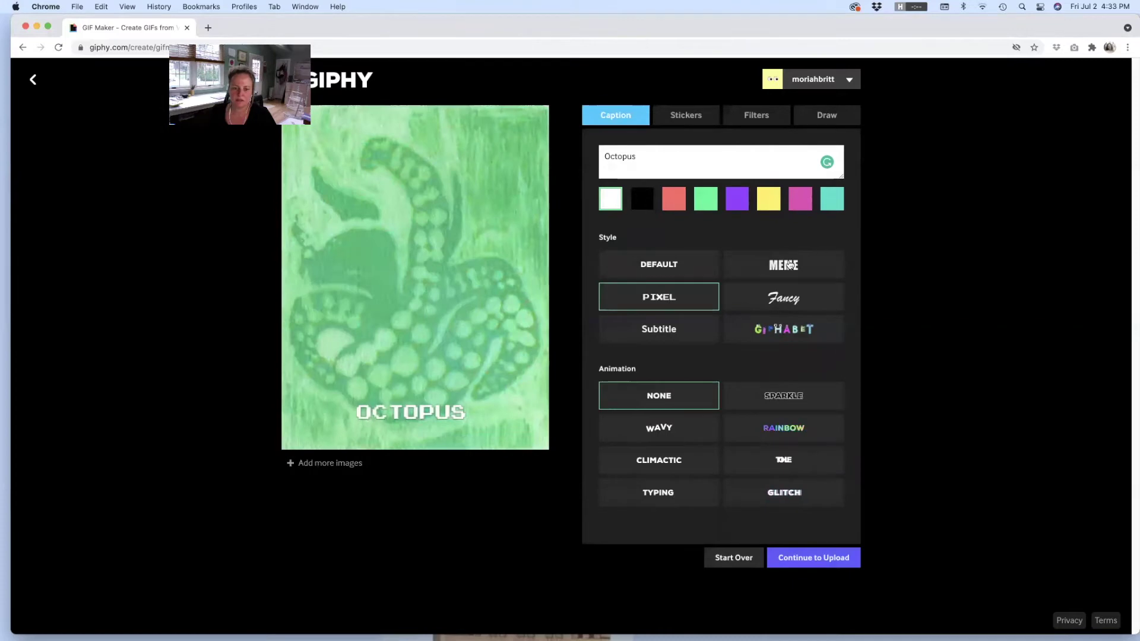
Step: Preview the Meme style on the caption, apply the Default style and colour the text yellow
click(790, 264)
click(692, 268)
click(770, 200)
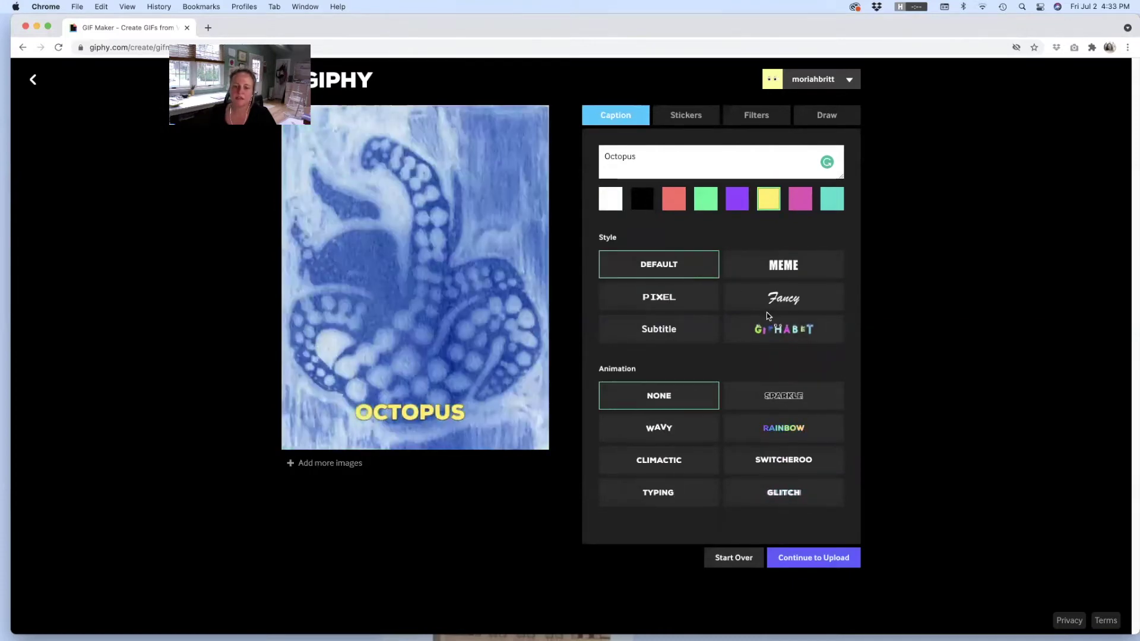
Step: Preview the Wavy and Rainbow caption animations, apply Sparkle, and move the caption towards the image's lower-right corner
click(657, 427)
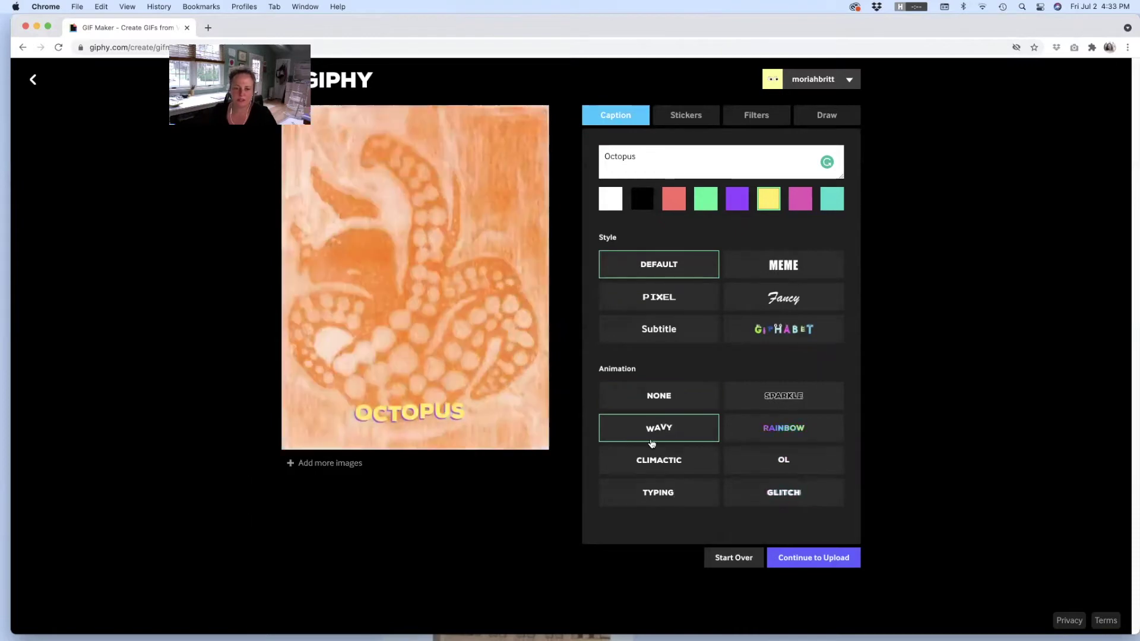
click(767, 437)
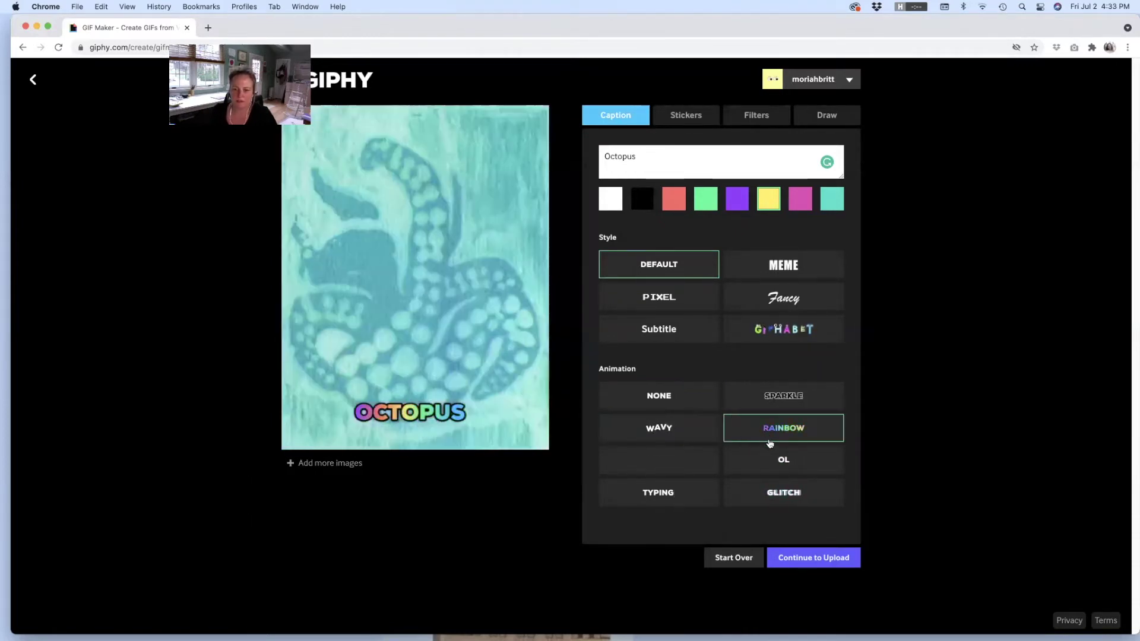
click(786, 397)
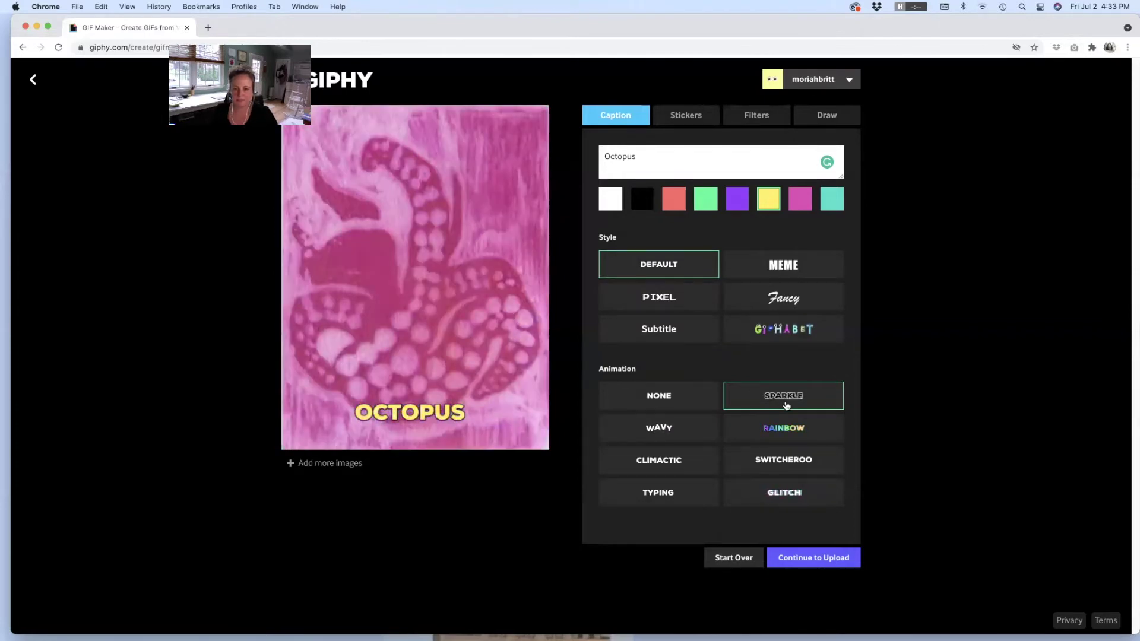
mouse_move(428, 411)
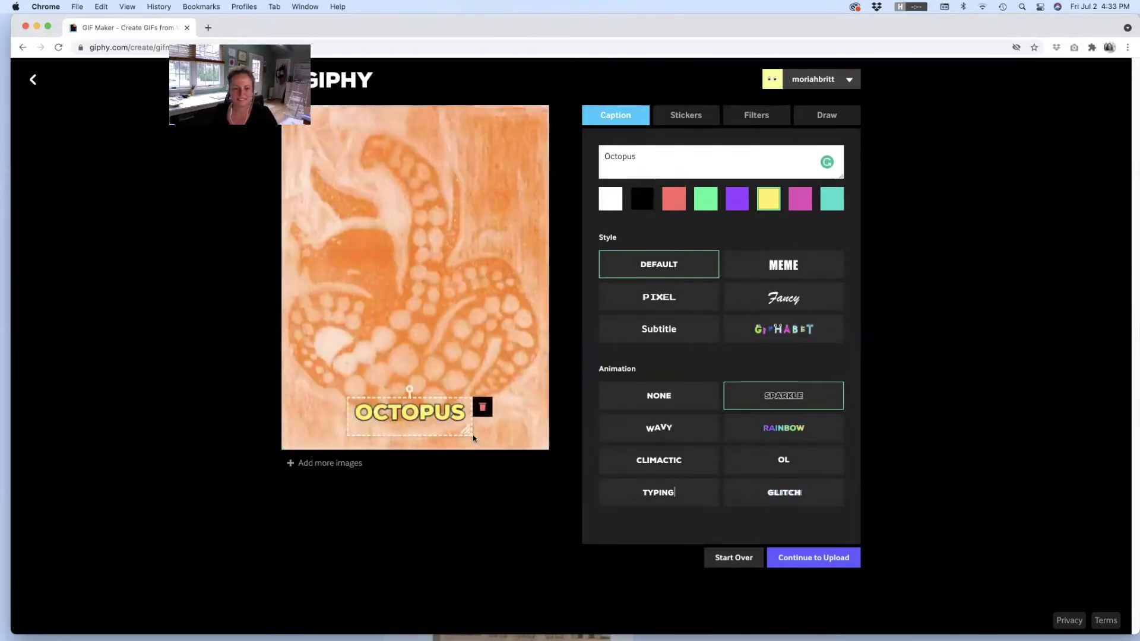
drag(473, 438, 497, 458)
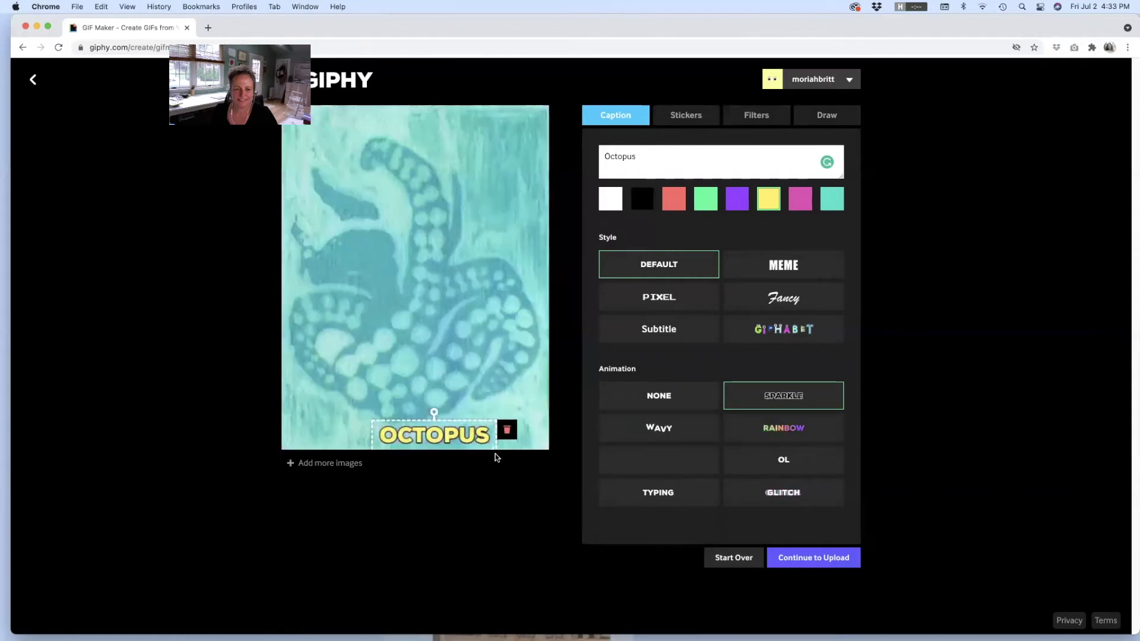
Step: Browse the trending stickers available for the GIF
click(693, 117)
scroll(790, 236, down, 3)
scroll(790, 236, down, 6)
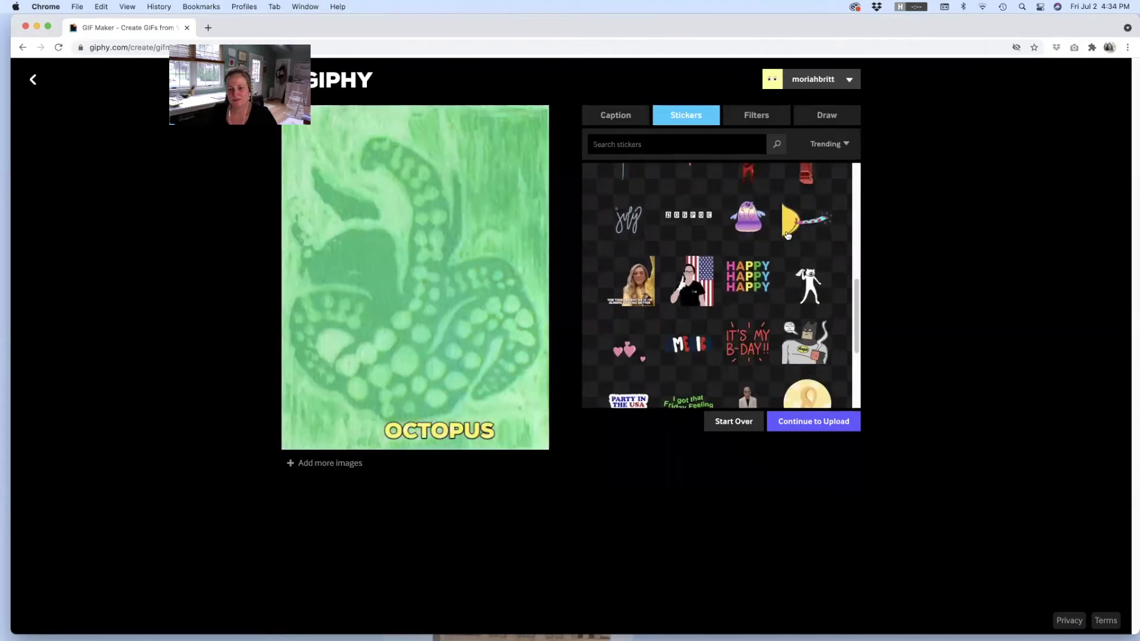
scroll(788, 234, down, 3)
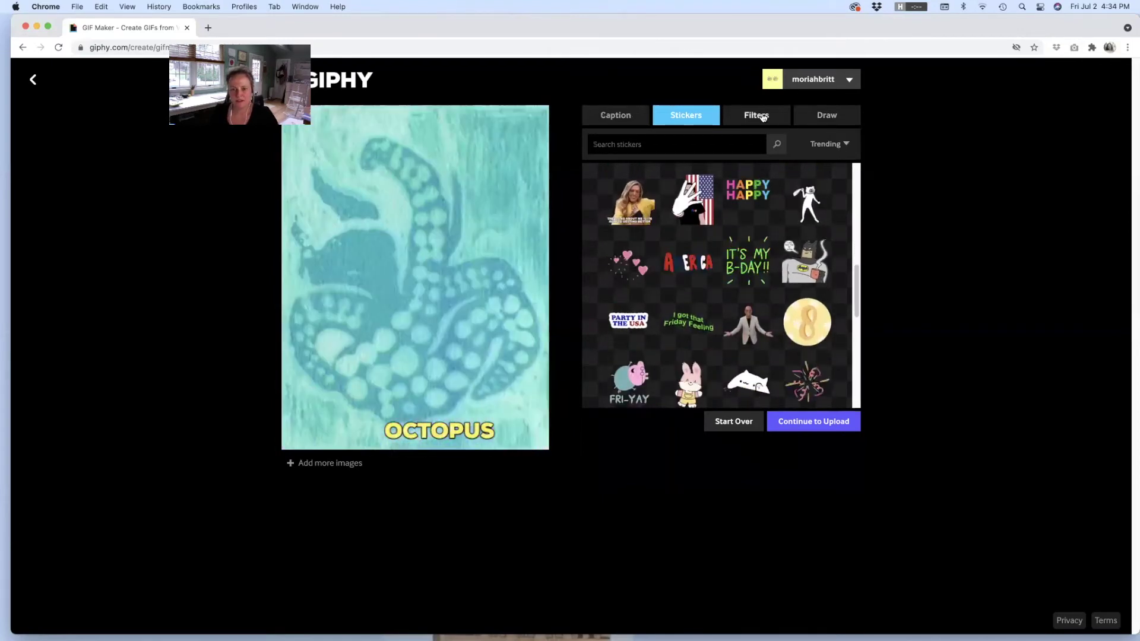
Step: Preview the Semi-Sepia, Rainbow, Glitch, ASCII and Rumble filters on the GIF and apply the Ripples filter
click(760, 116)
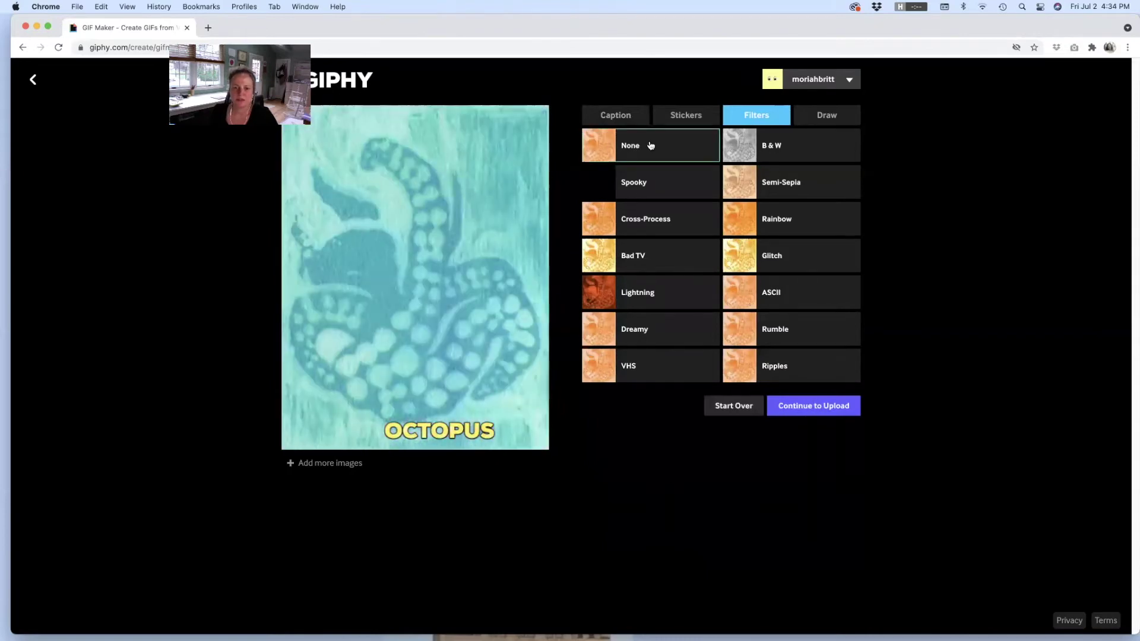
click(775, 196)
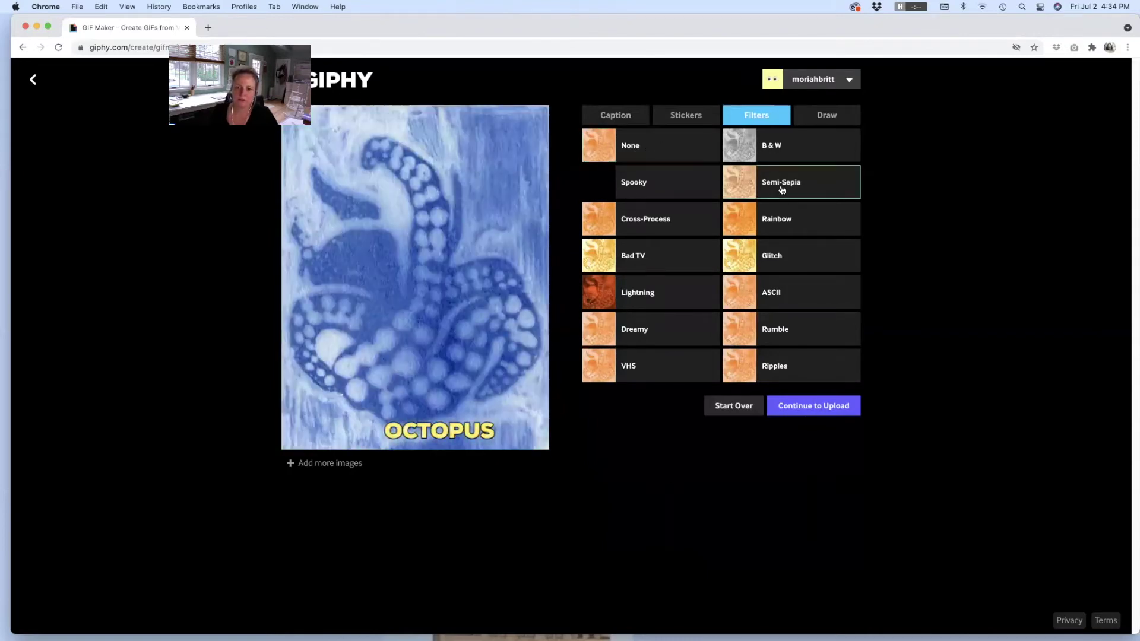
click(792, 221)
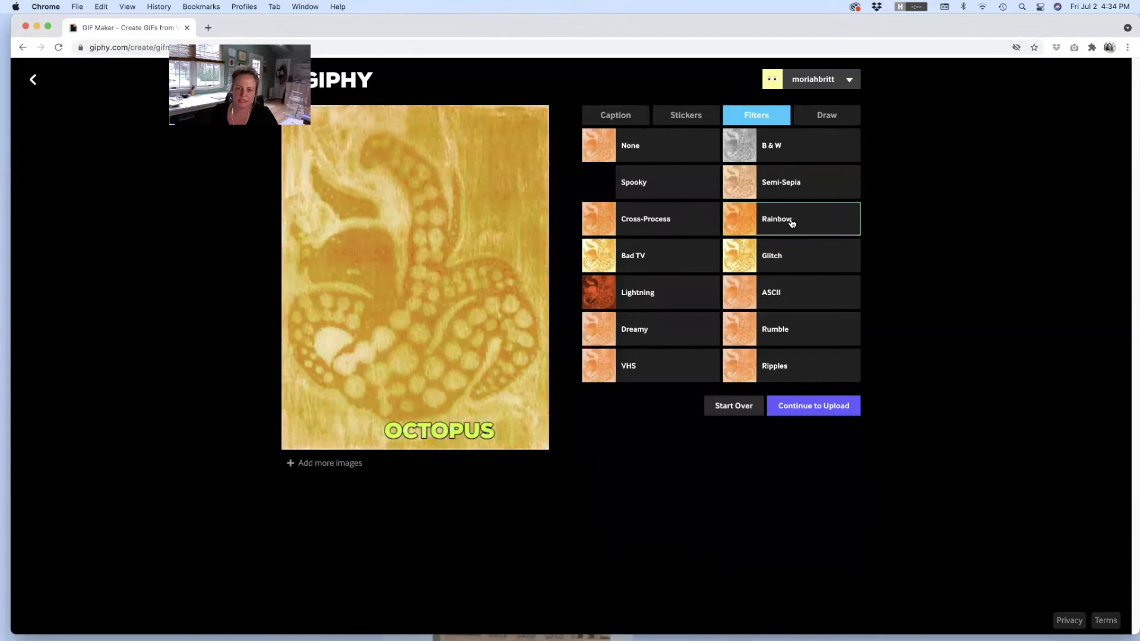
click(791, 259)
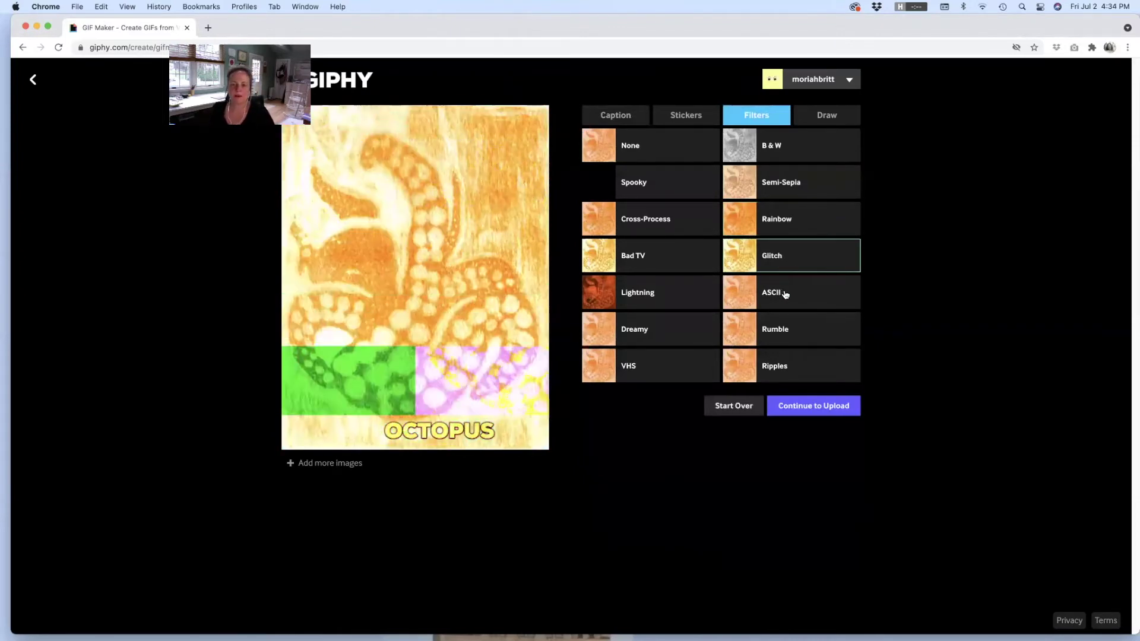
click(784, 295)
click(787, 333)
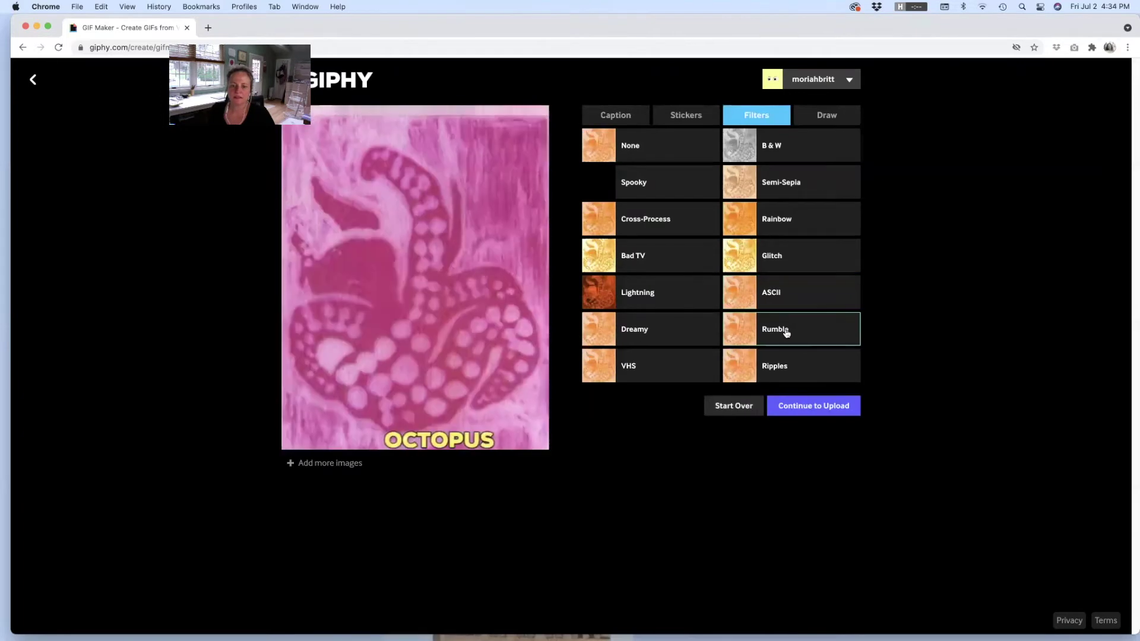
click(805, 372)
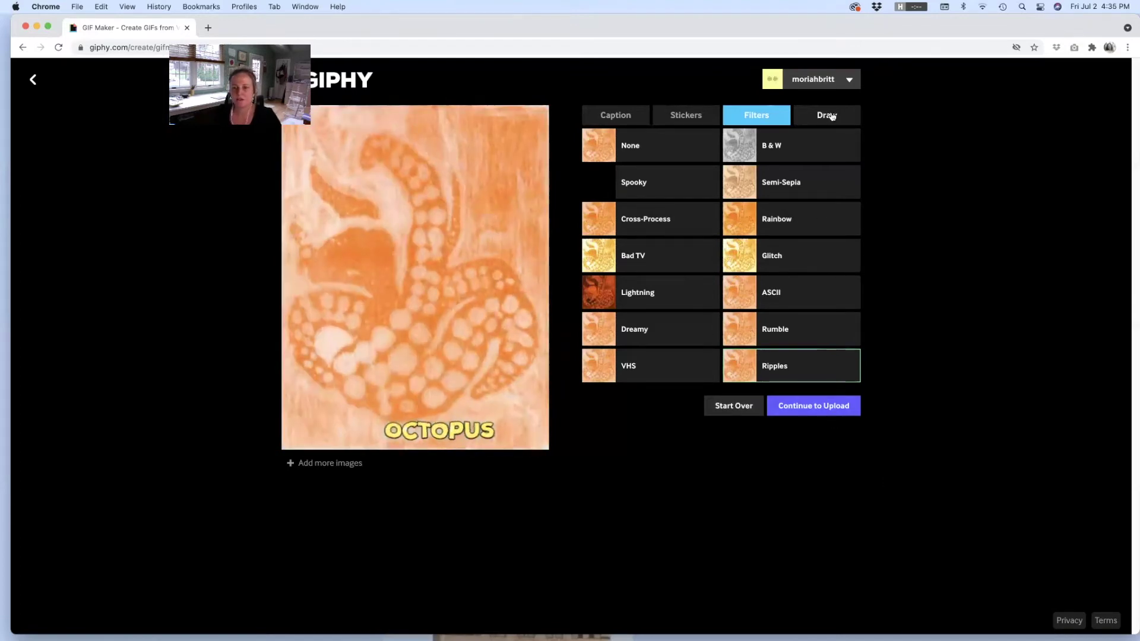
Step: Draw sparkles over both sides of the octopus image with the star brush
click(832, 117)
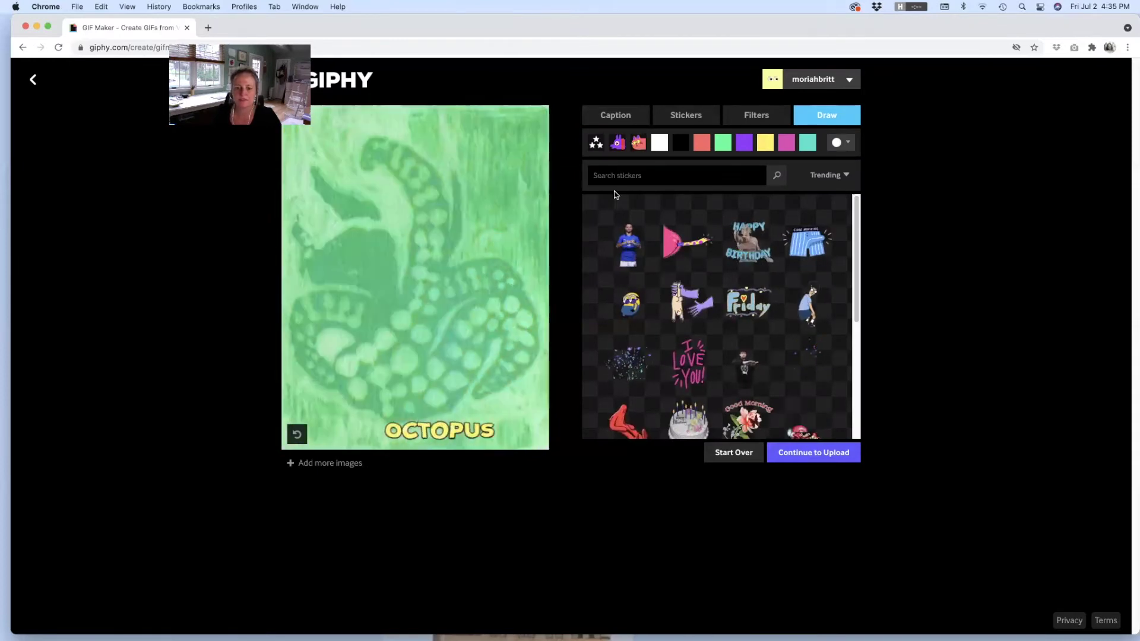
click(595, 142)
drag(487, 184, 502, 238)
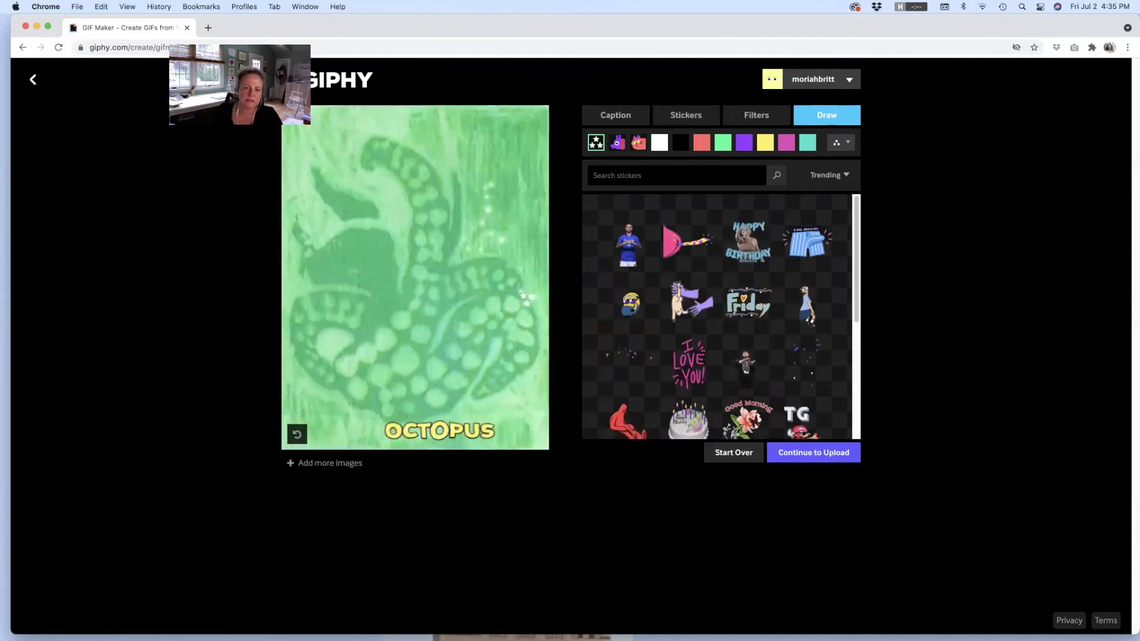
mouse_move(337, 360)
mouse_down()
mouse_move(351, 203)
mouse_move(370, 183)
mouse_up()
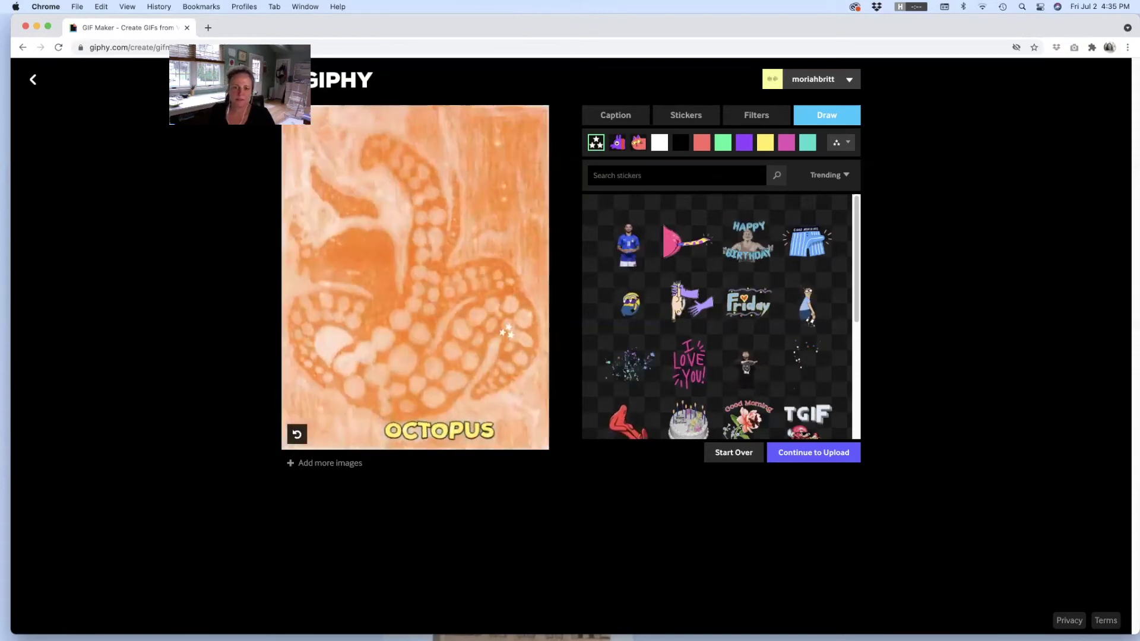
scroll(647, 374, down, 5)
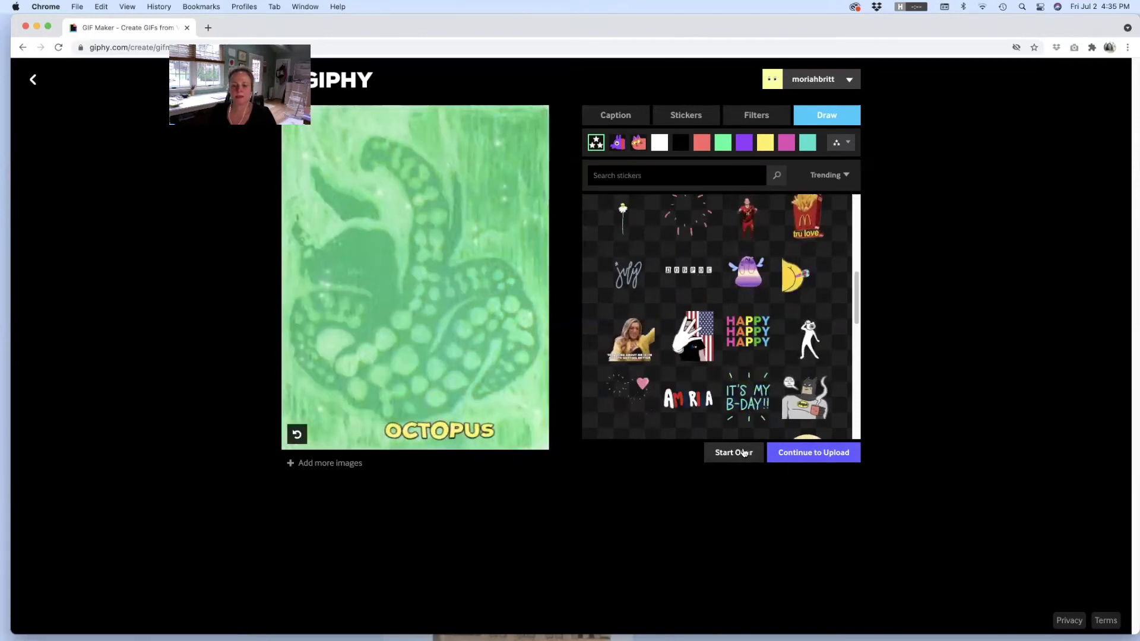
click(743, 453)
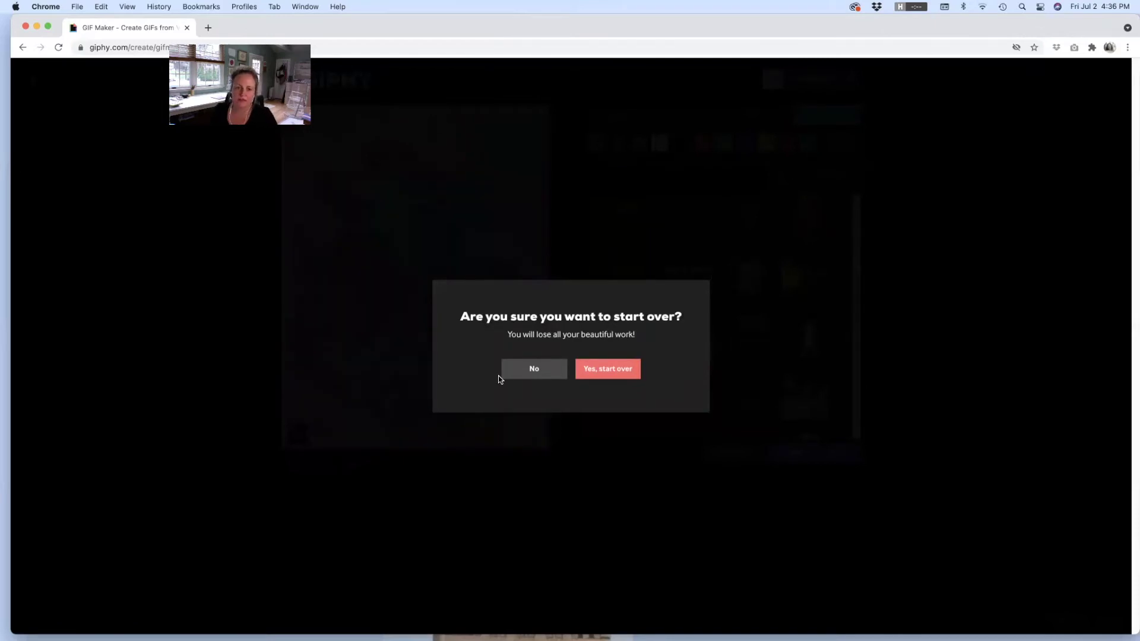
click(534, 369)
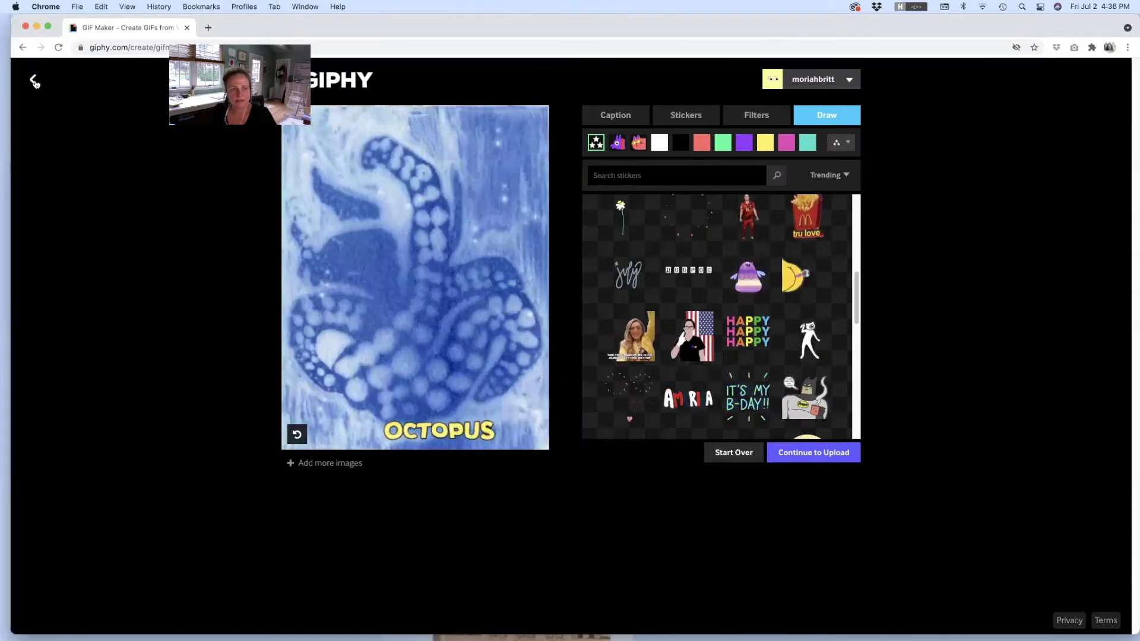
click(34, 81)
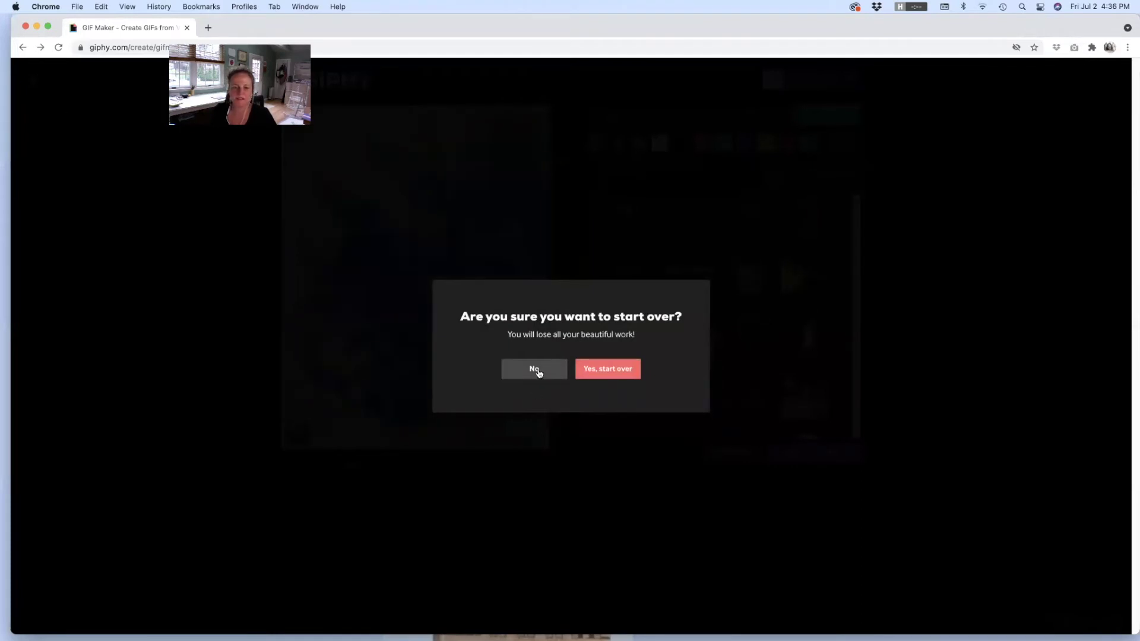
click(558, 372)
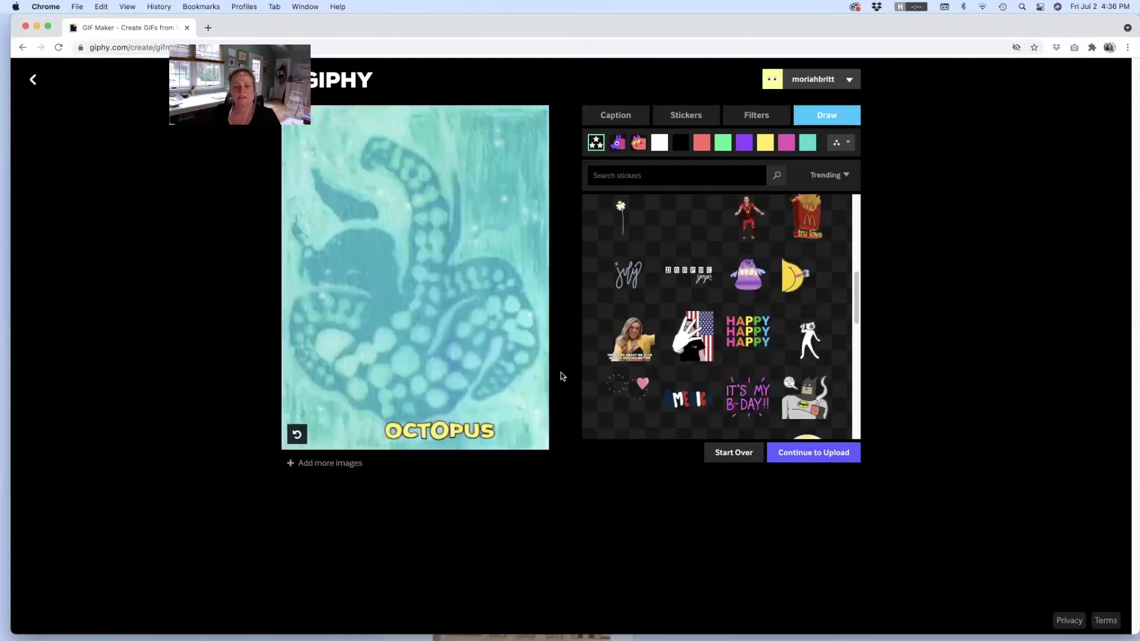
Step: Continue to the upload details, turn off the GIF's Public setting and upload it to GIPHY
click(837, 456)
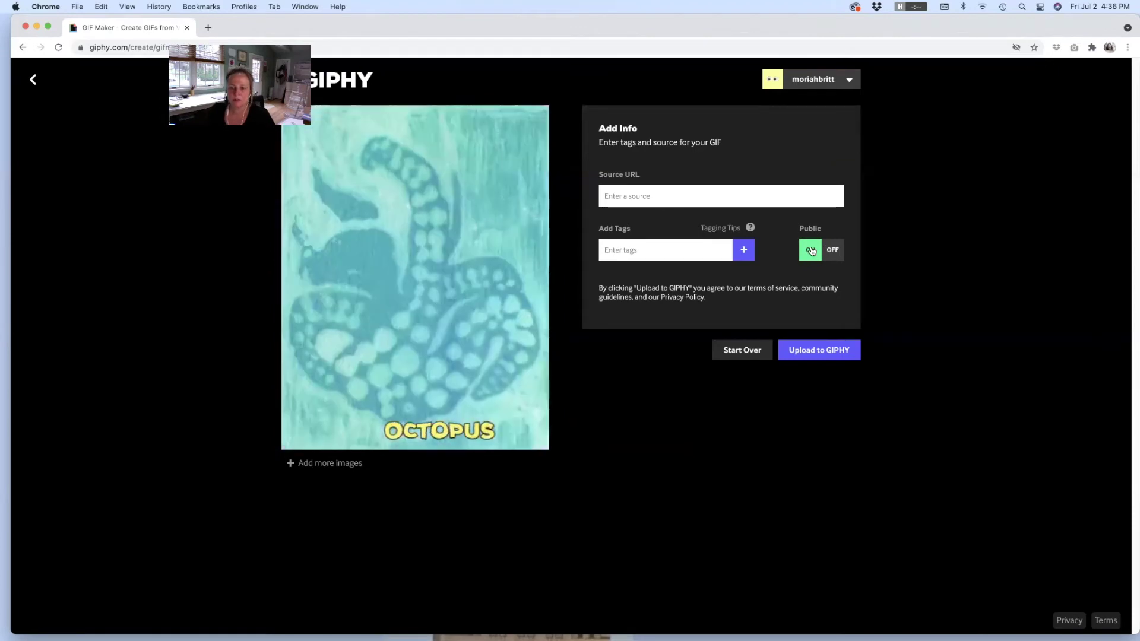
click(814, 253)
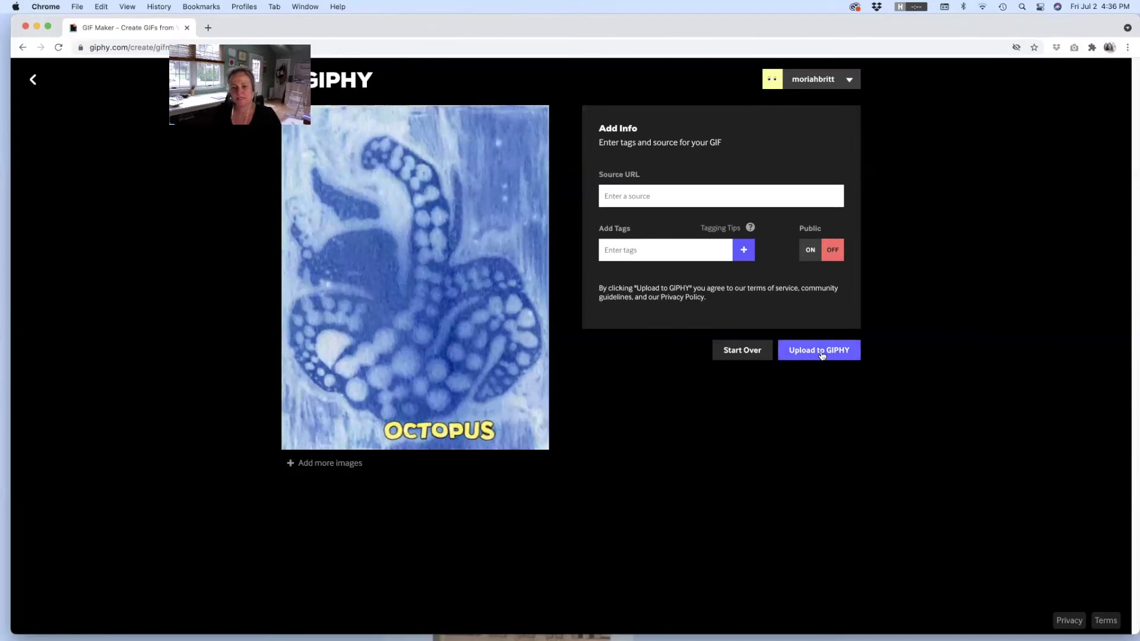
click(822, 354)
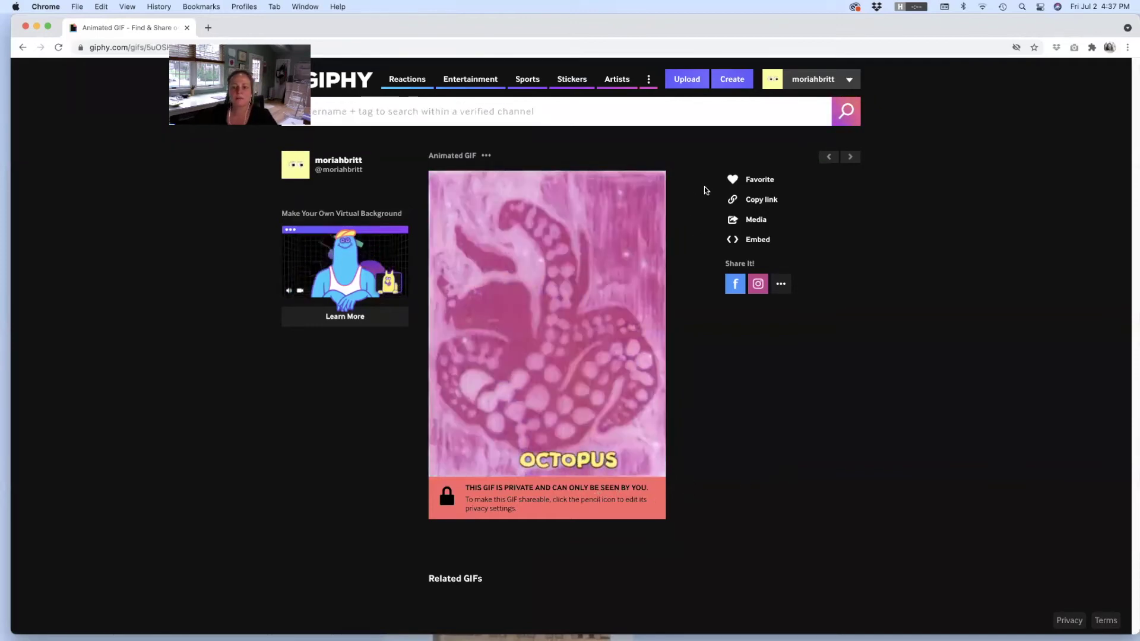
Step: Download the uploaded GIF's MP4 video file and its Social version from the media options
click(751, 205)
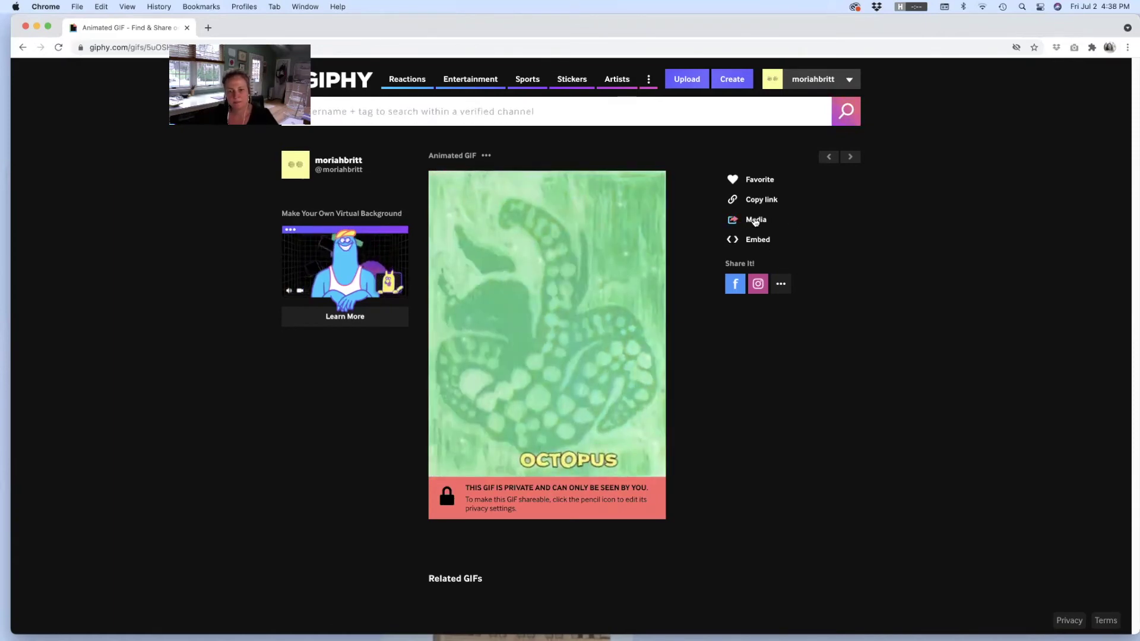
click(756, 221)
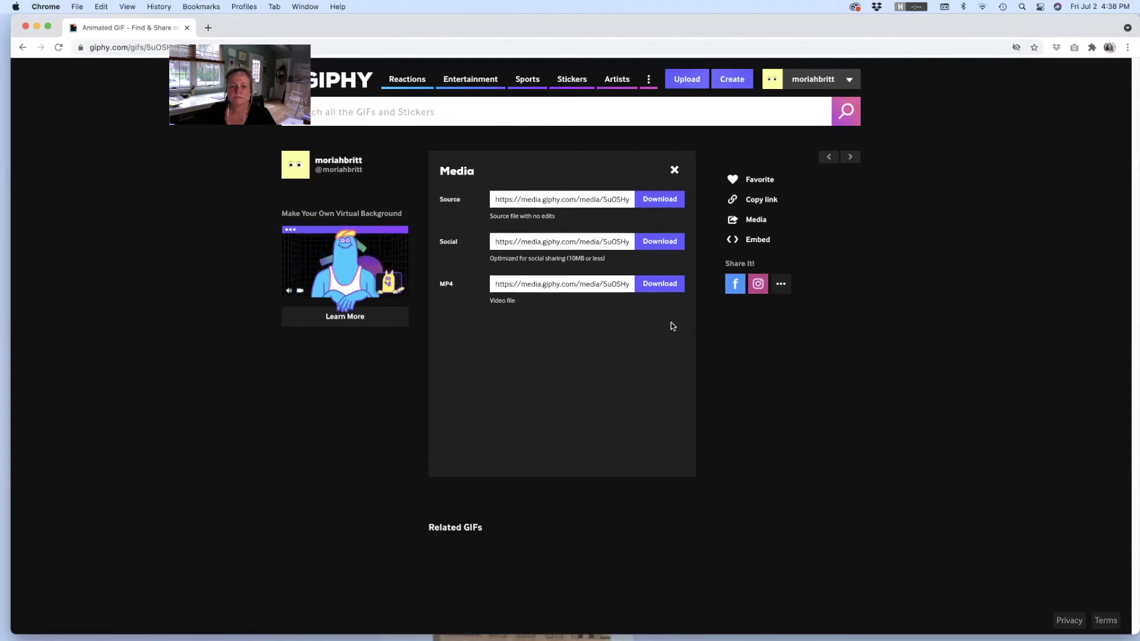
click(657, 284)
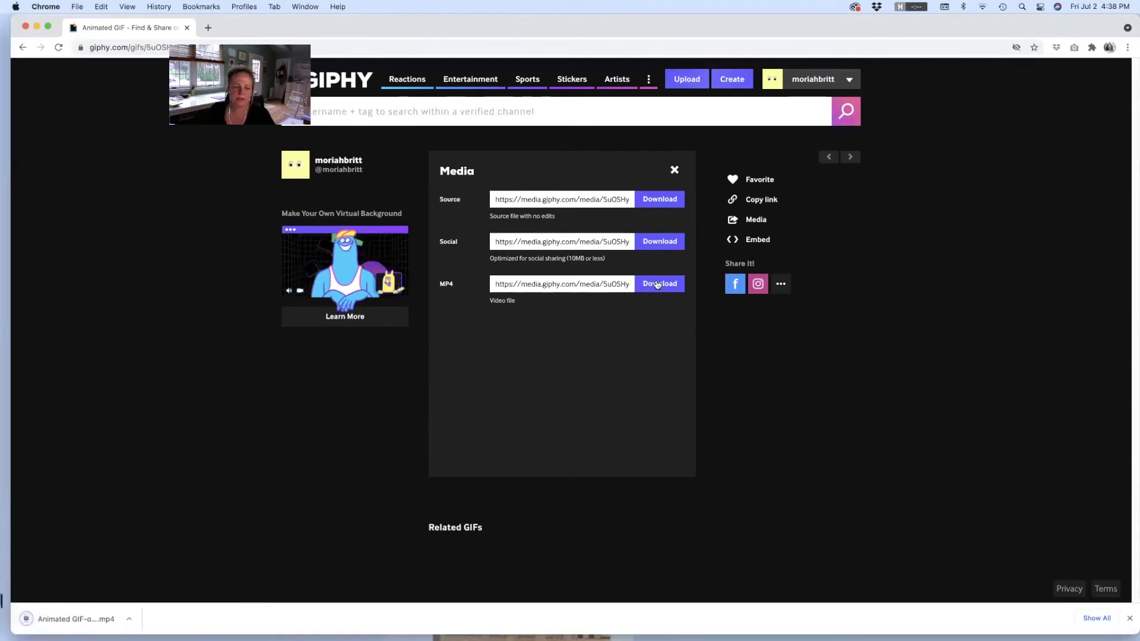
click(661, 243)
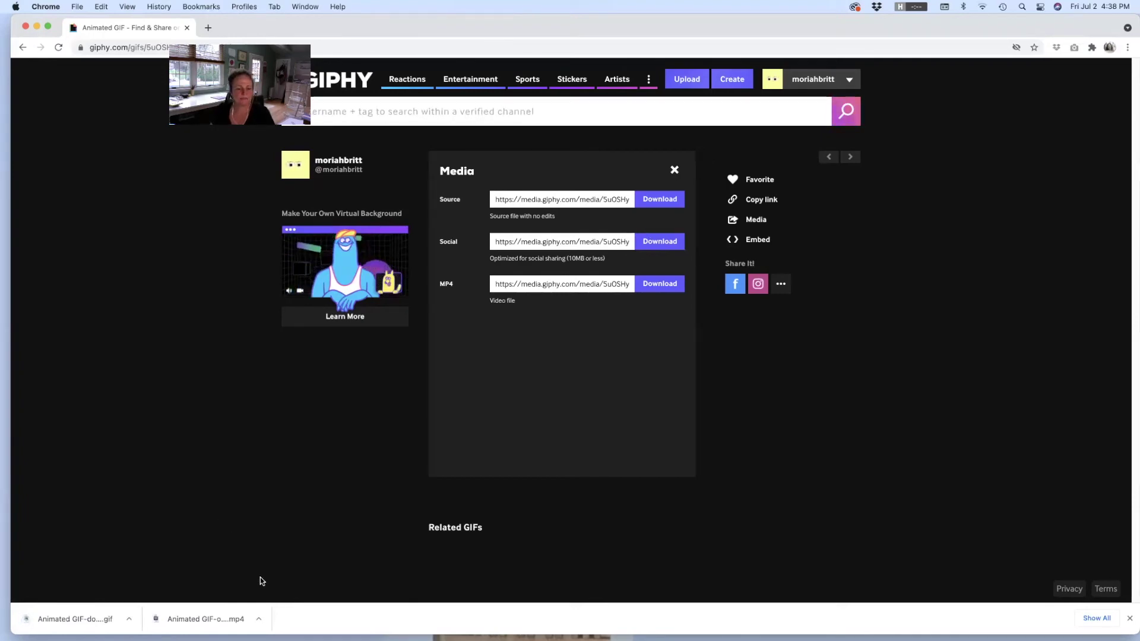
Step: Open the downloaded MP4 in QuickTime Player, centre and enlarge its window, play the video and return to the browser
click(210, 618)
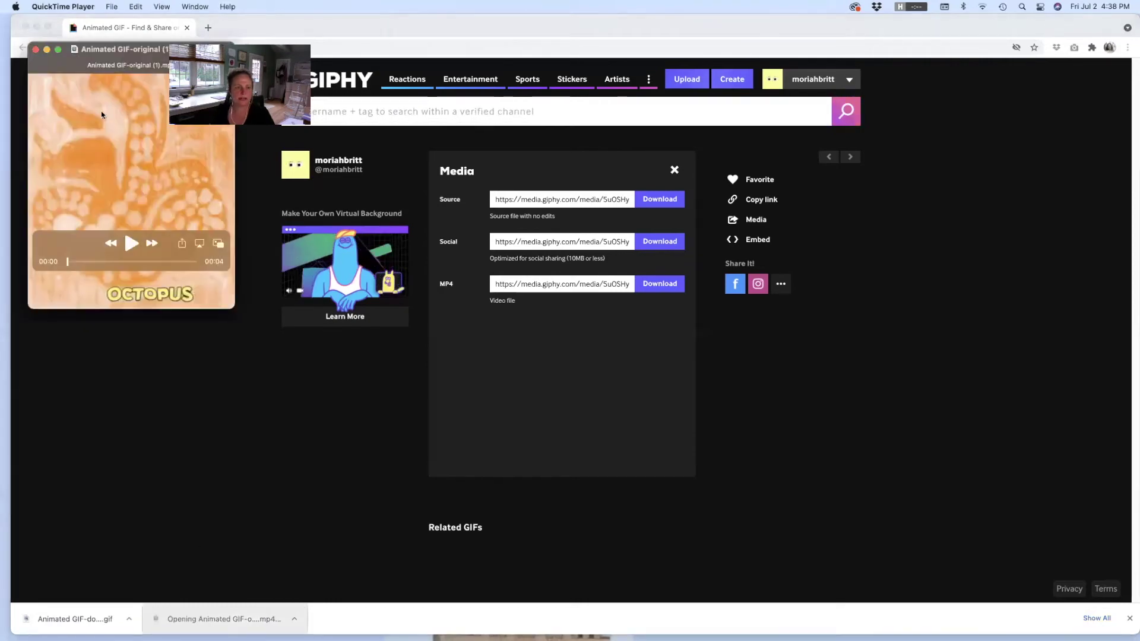
drag(93, 48, 560, 124)
drag(654, 359, 790, 441)
drag(653, 479, 614, 466)
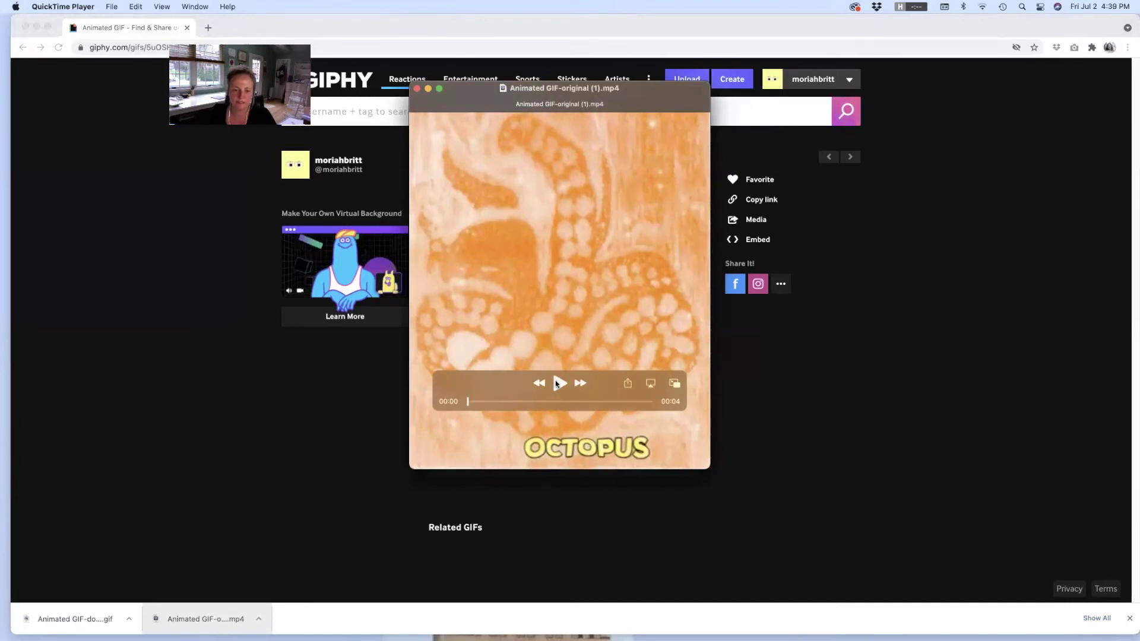
click(559, 383)
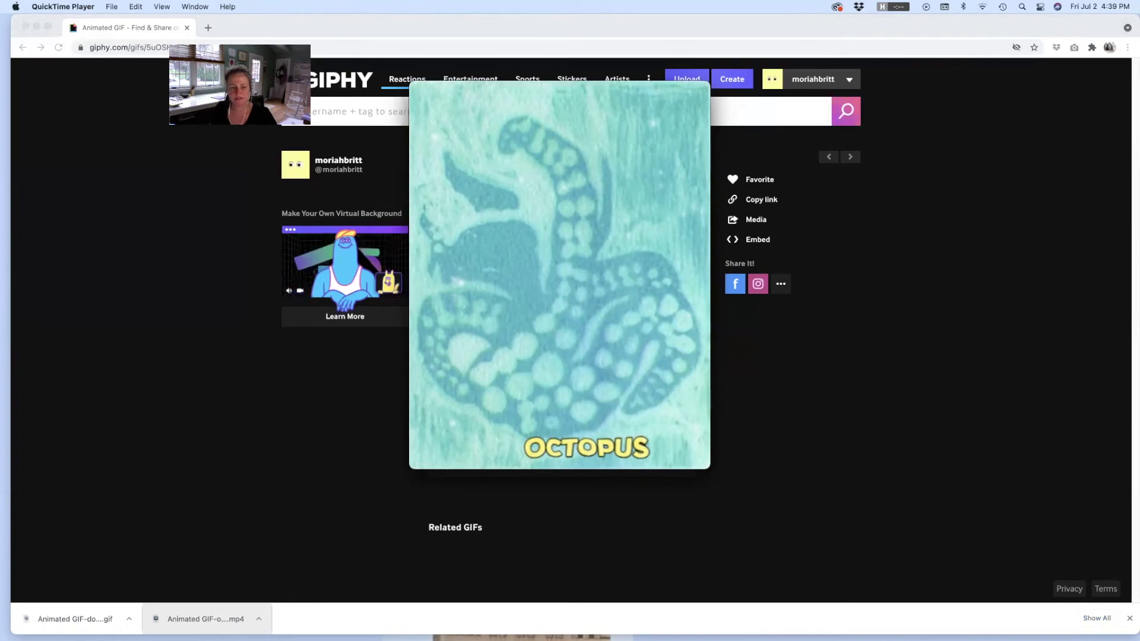
click(178, 573)
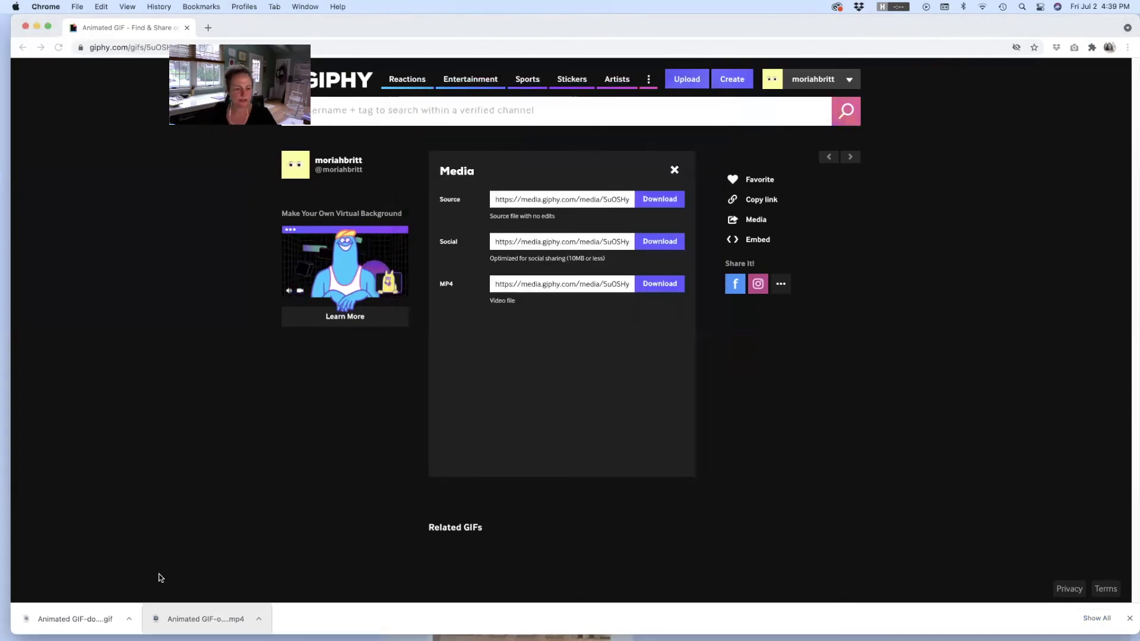
Step: Open the downloaded Animated GIF-downsized_large (3).gif in Preview, look through its frames and close its window
click(97, 618)
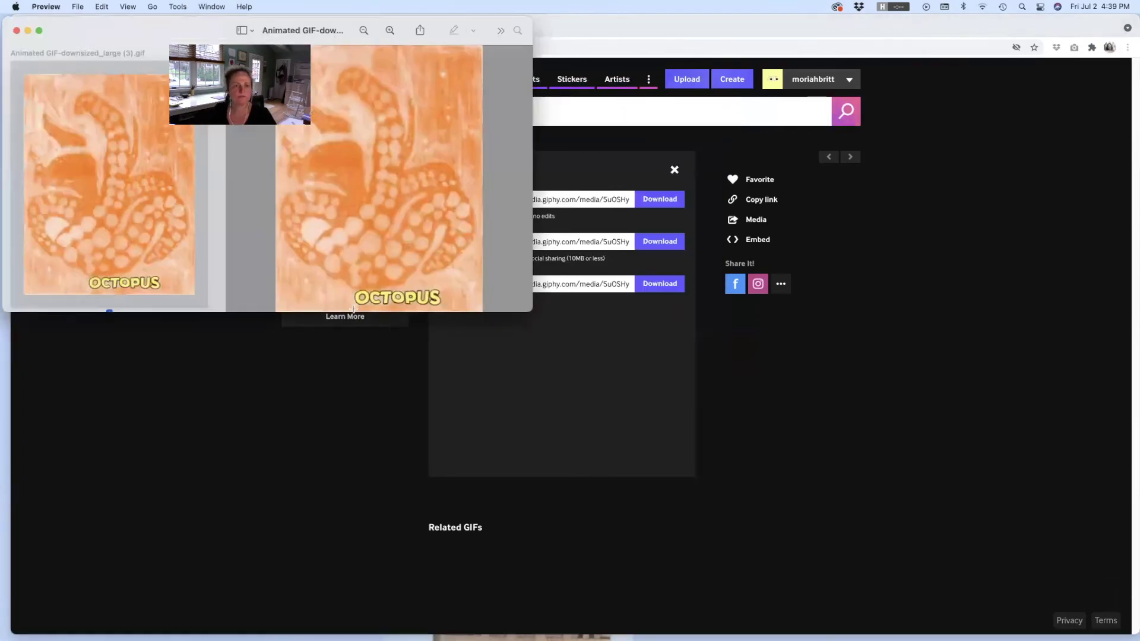
drag(84, 33, 185, 36)
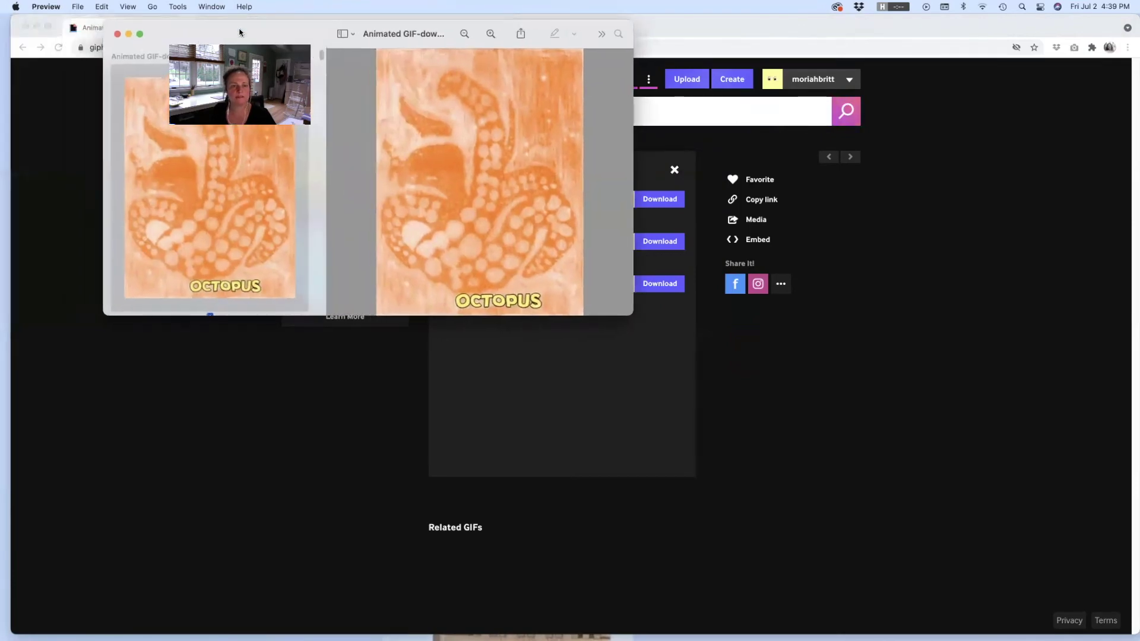
drag(300, 26, 472, 127)
scroll(433, 247, down, 5)
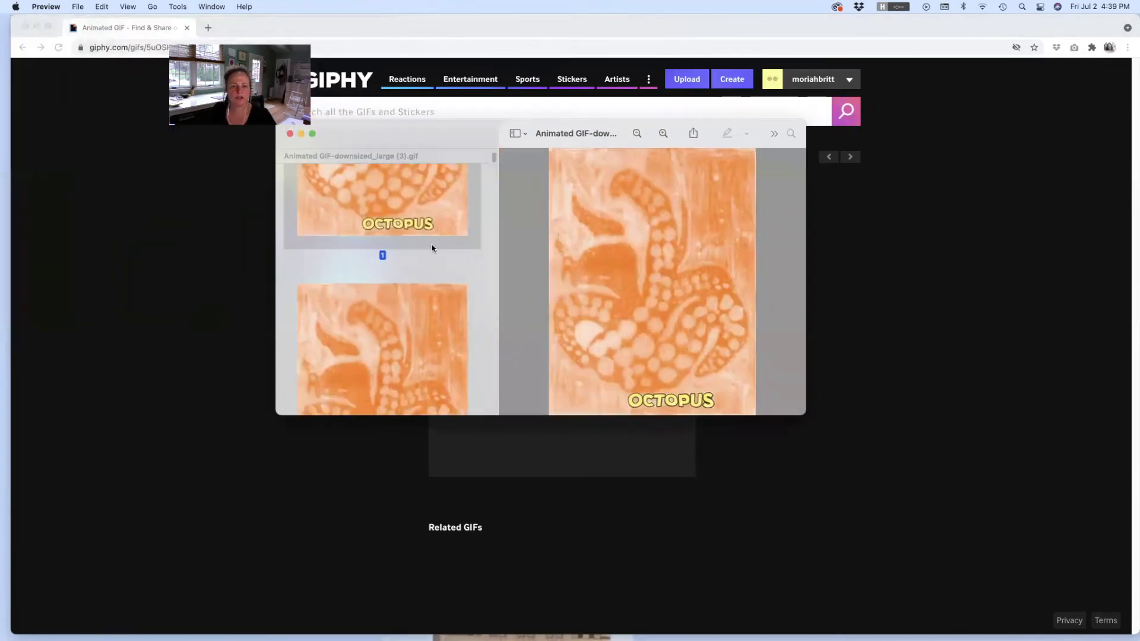
scroll(433, 245, down, 15)
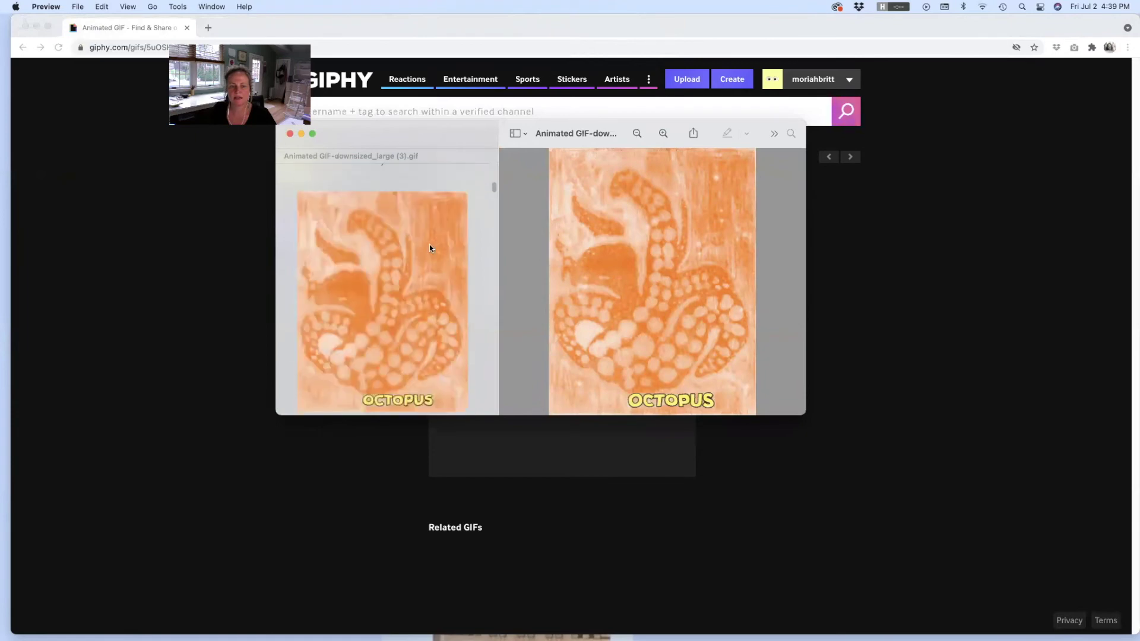
scroll(430, 248, down, 20)
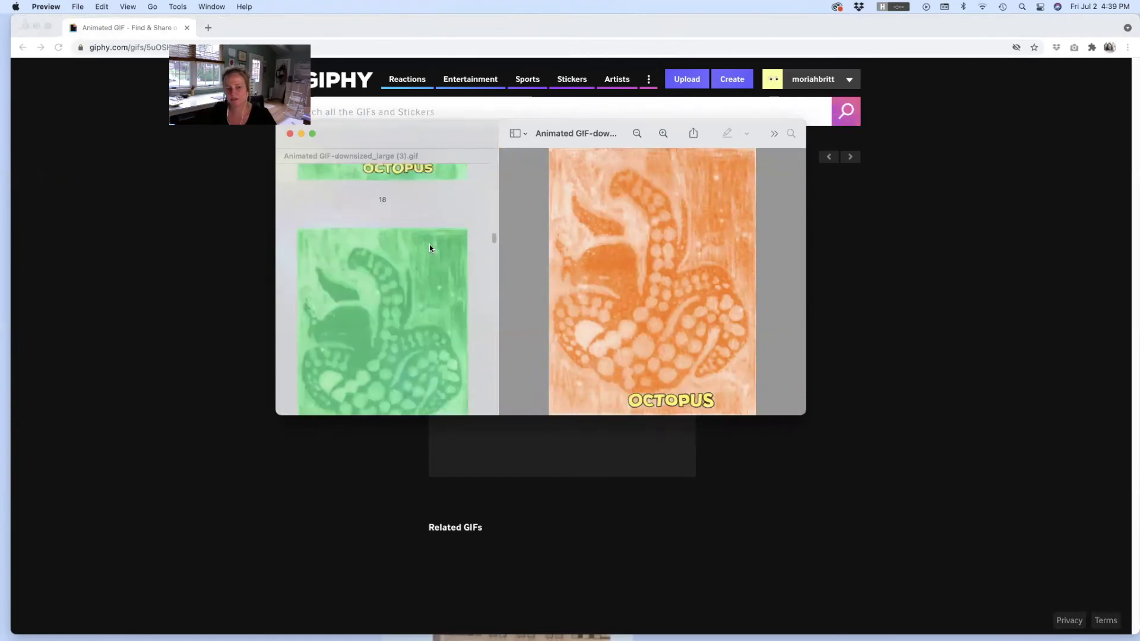
scroll(430, 247, down, 15)
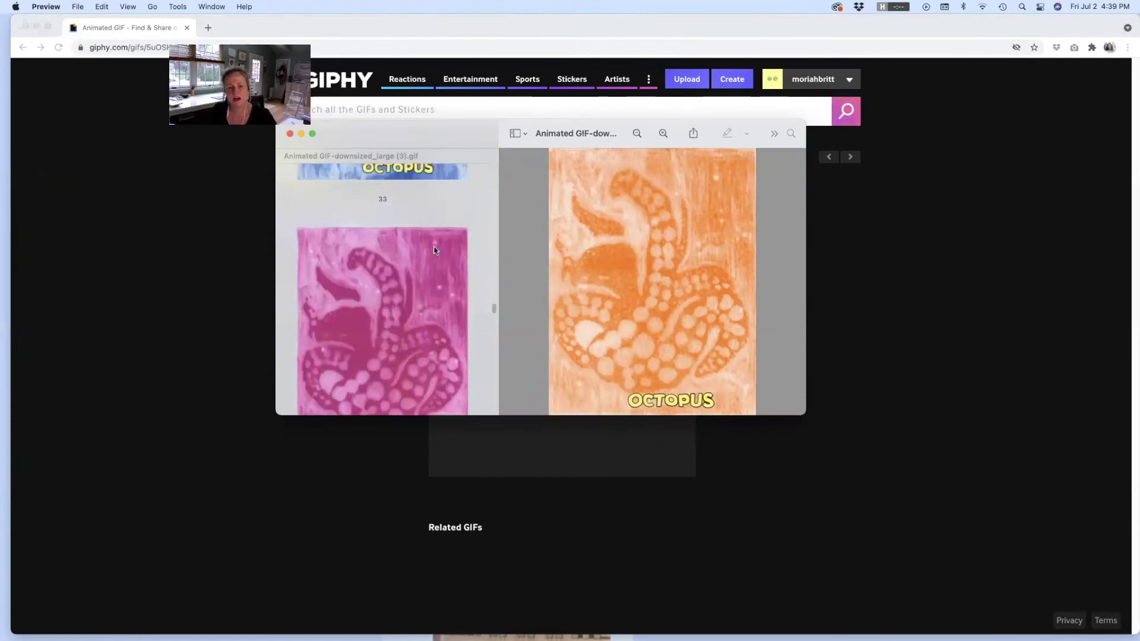
scroll(434, 250, down, 5)
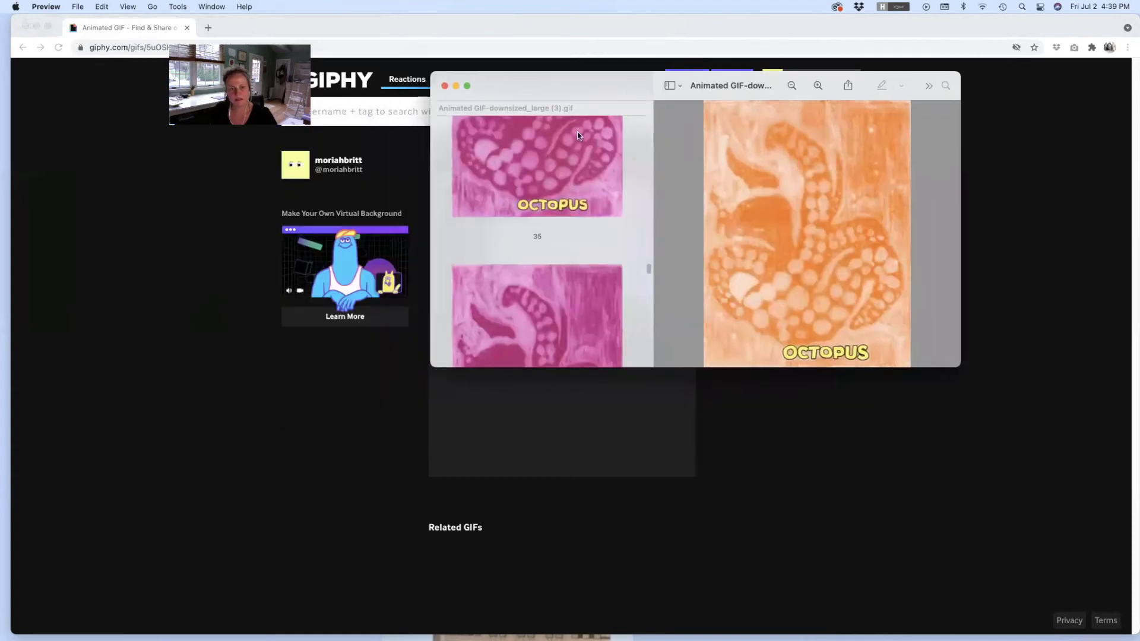
click(444, 87)
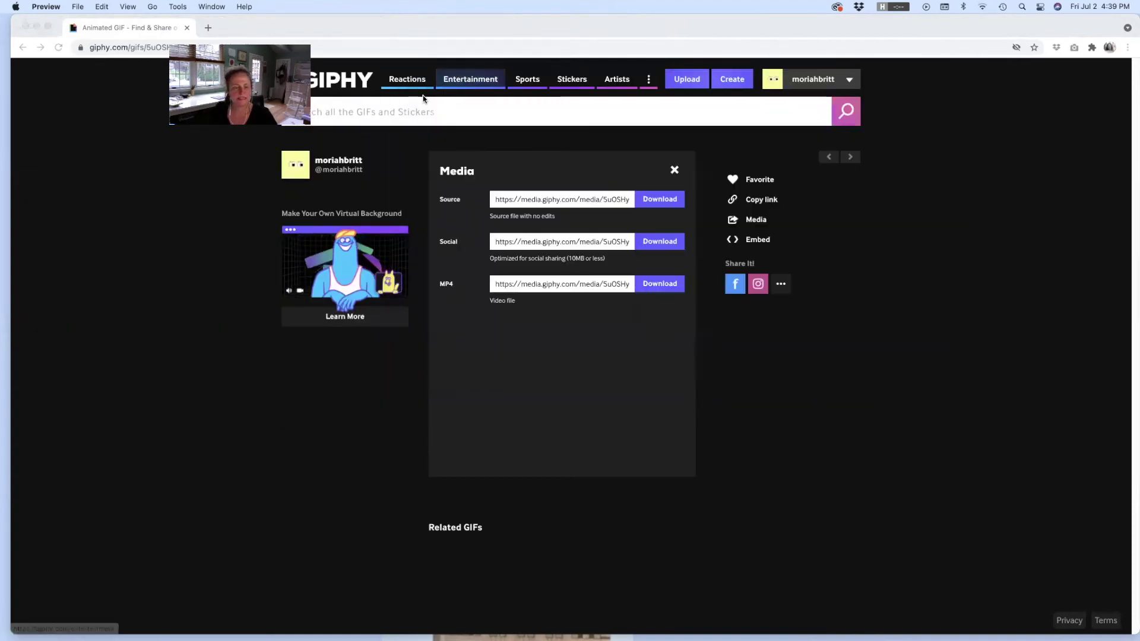
Step: Switch to Finder, bring the Downloads folder window forward and select Animated GIF-downsized_large (3).gif among the images
mouse_move(7, 50)
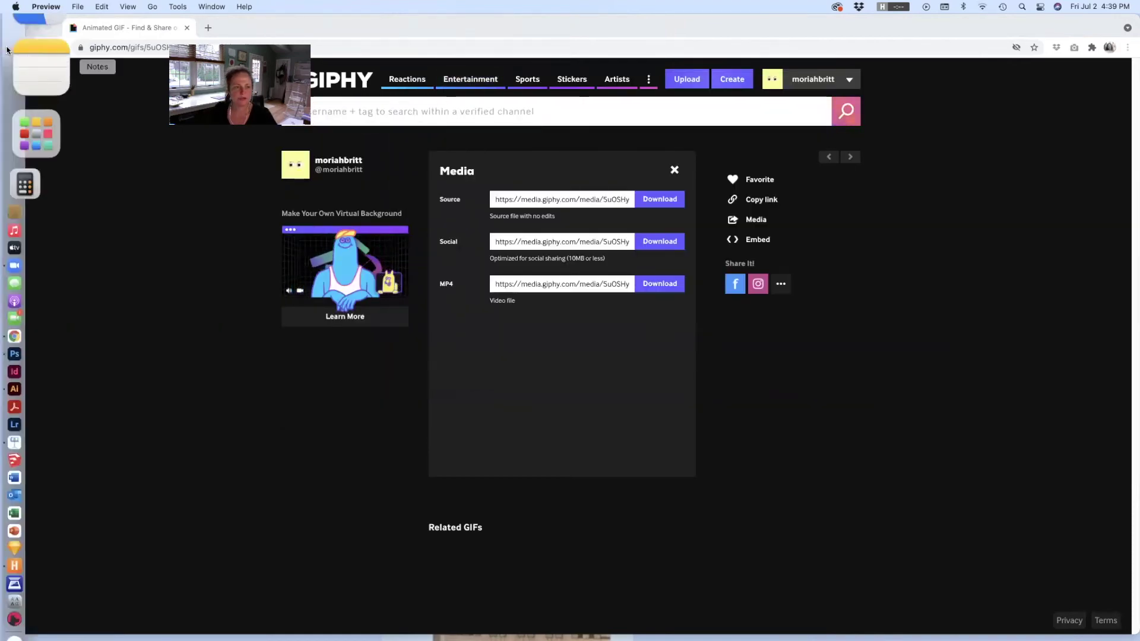
click(29, 19)
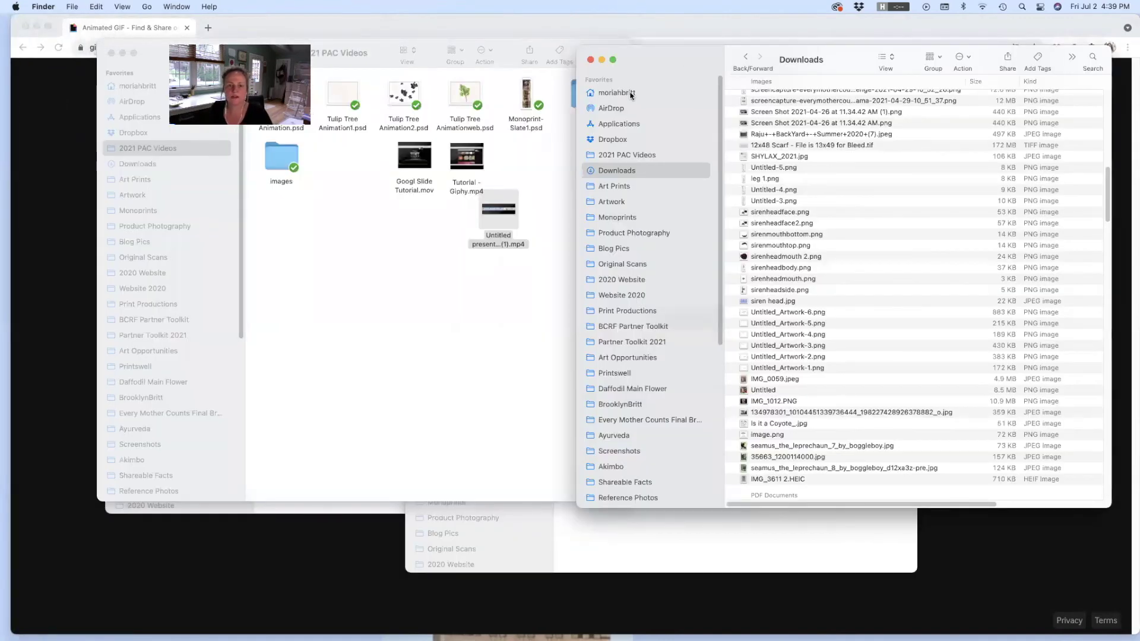
click(373, 188)
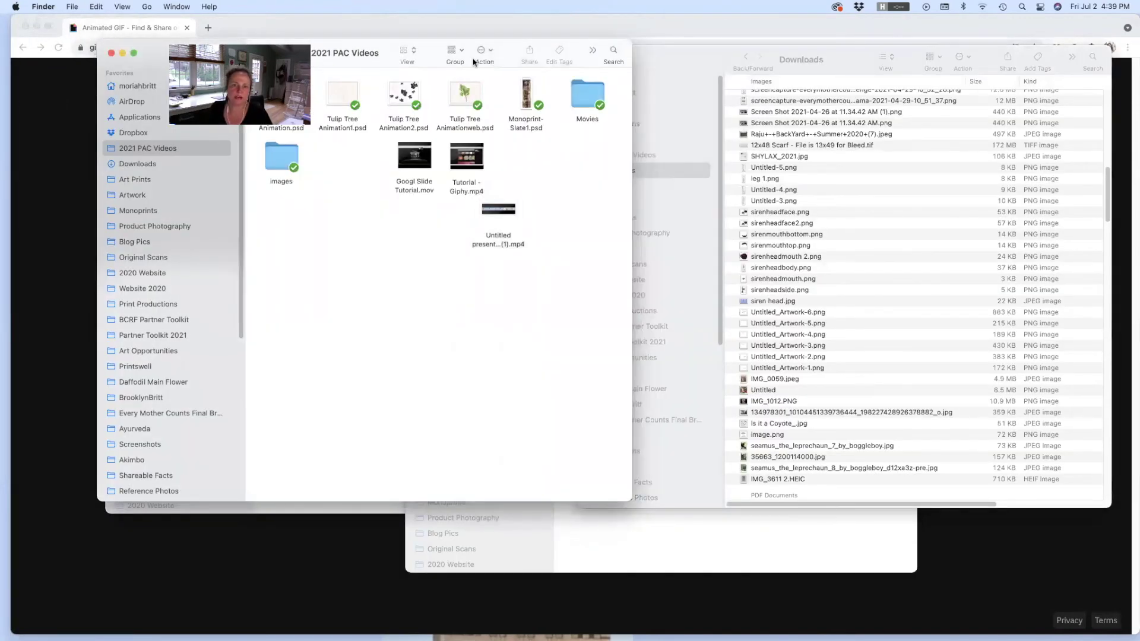
drag(712, 62, 336, 32)
click(494, 190)
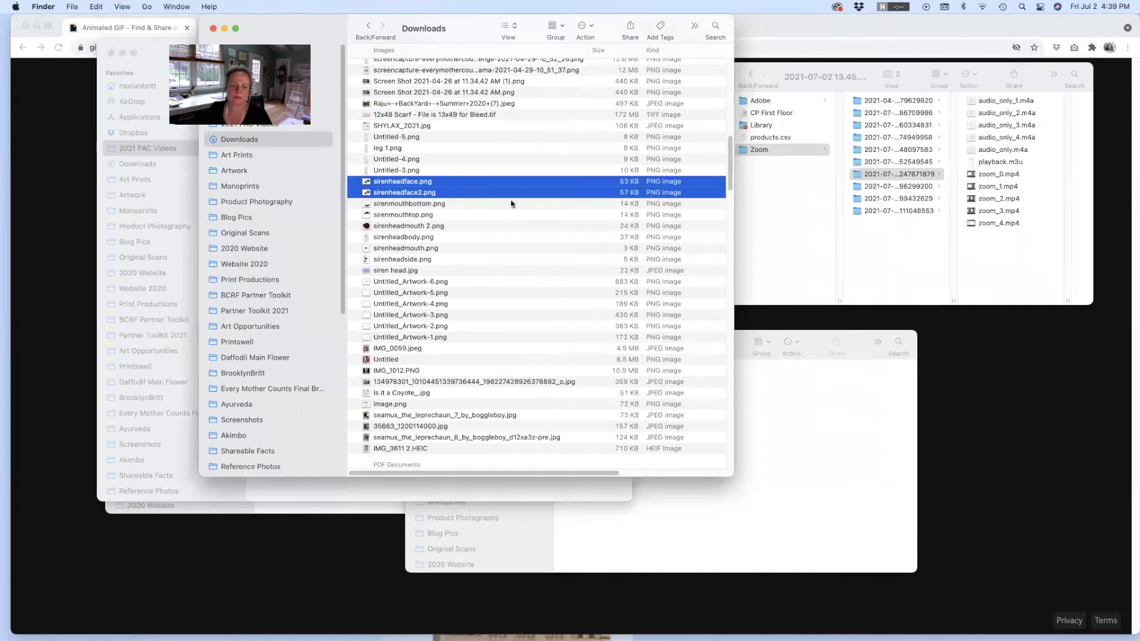
scroll(503, 237, up, 15)
click(501, 237)
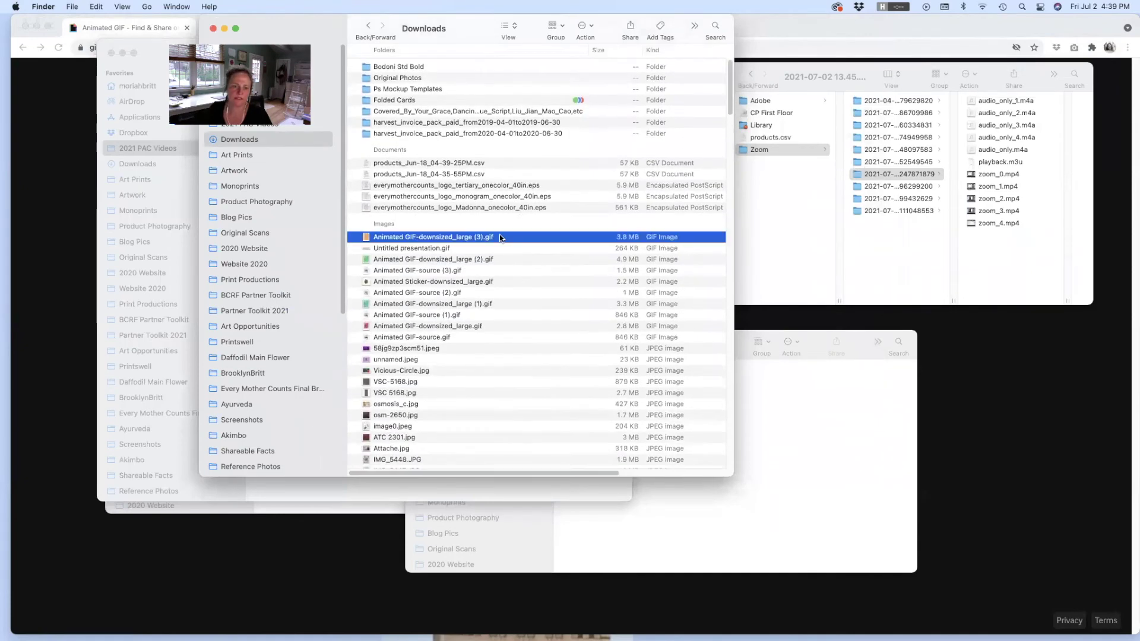
Step: Arrange the Downloads window beside Chrome and open Animated GIF-downsized_large (3).gif in a new browser tab to watch the animation
drag(340, 23, 52, 81)
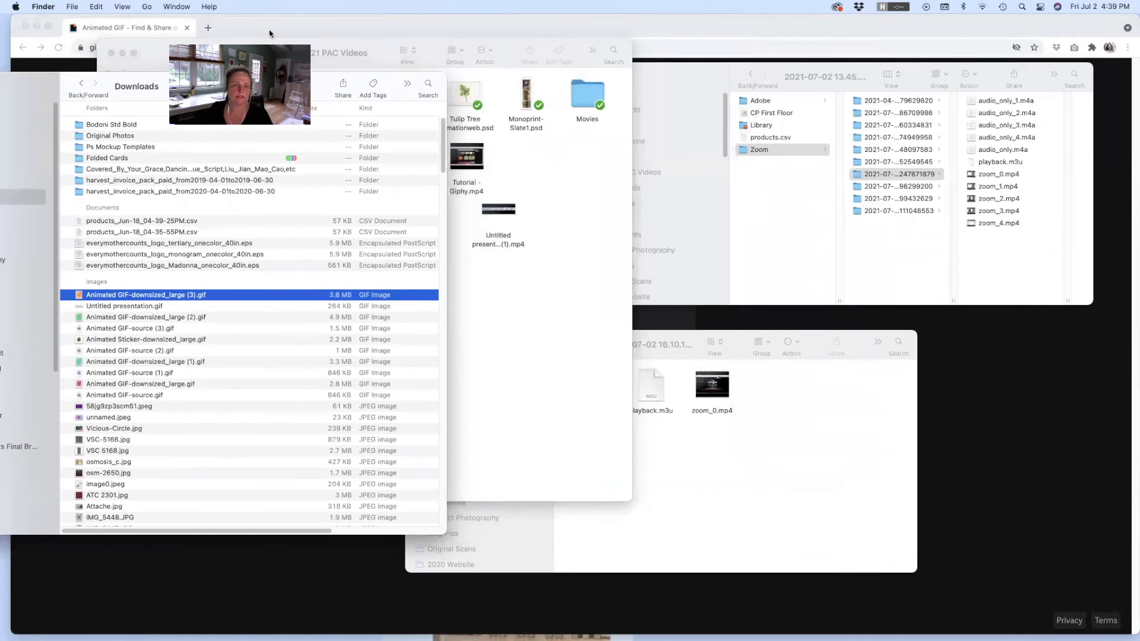
drag(358, 64, 516, 254)
click(364, 25)
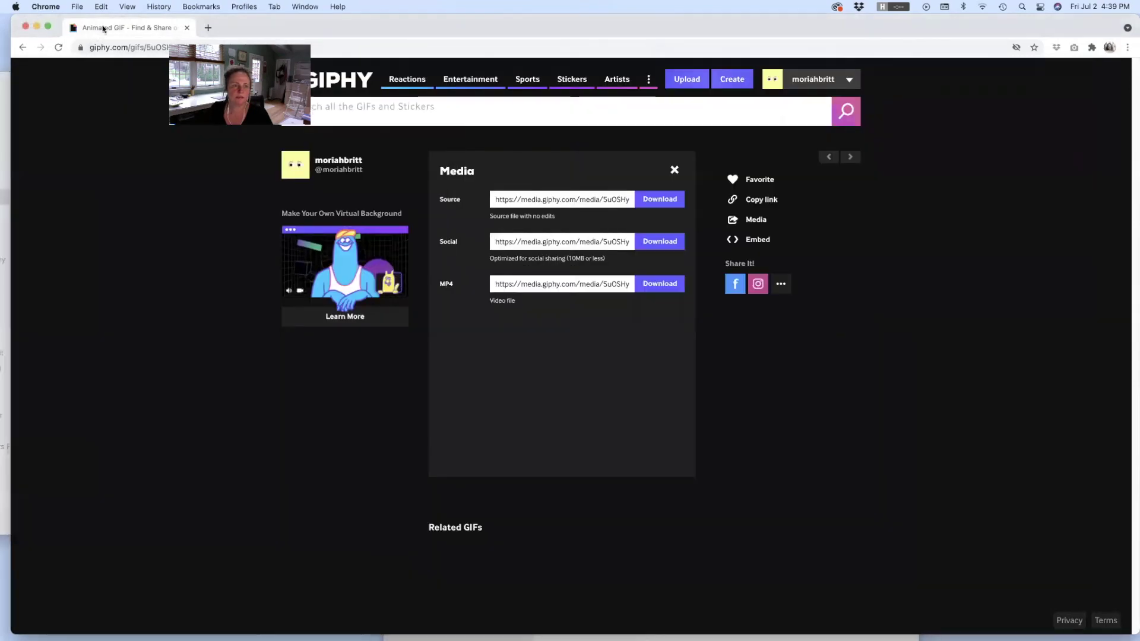
drag(363, 25, 490, 25)
click(160, 296)
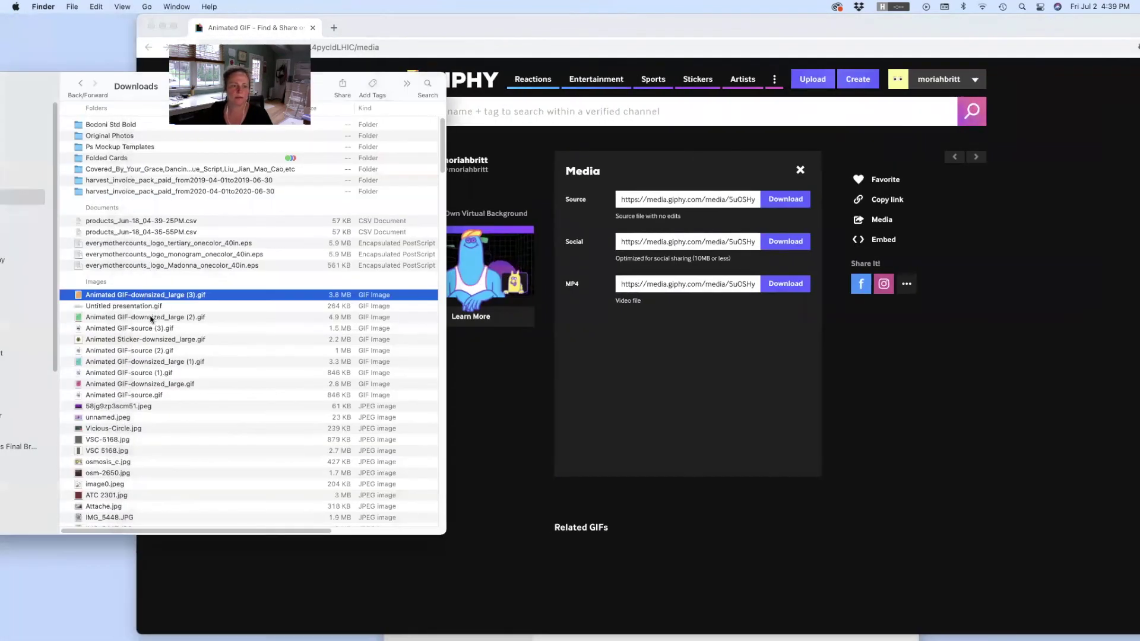
drag(159, 295, 359, 31)
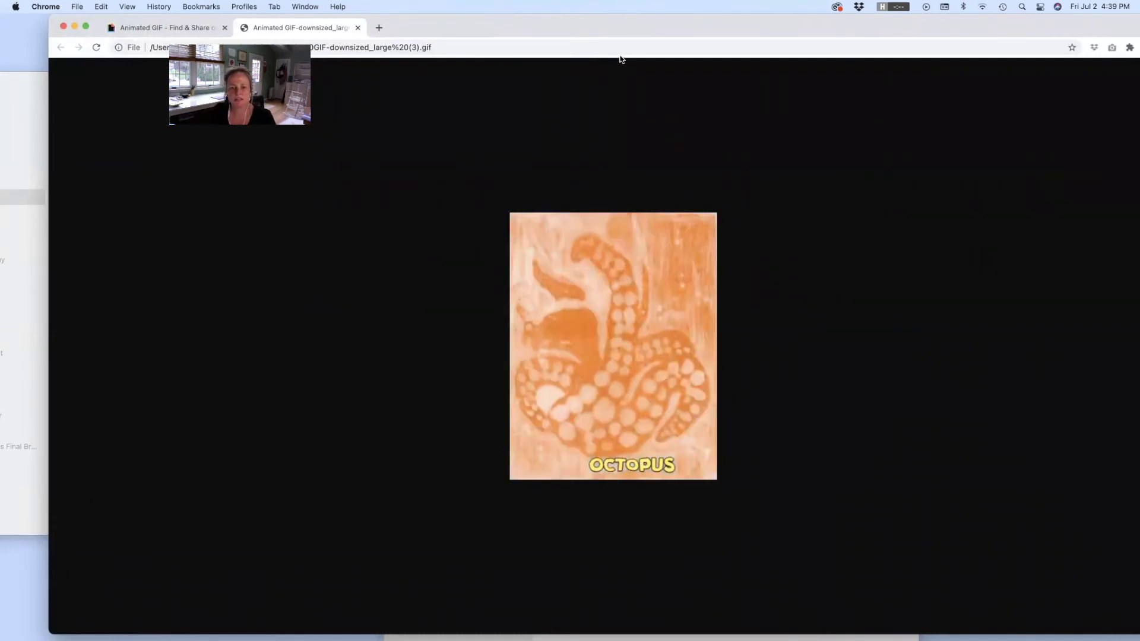
drag(683, 33, 656, 30)
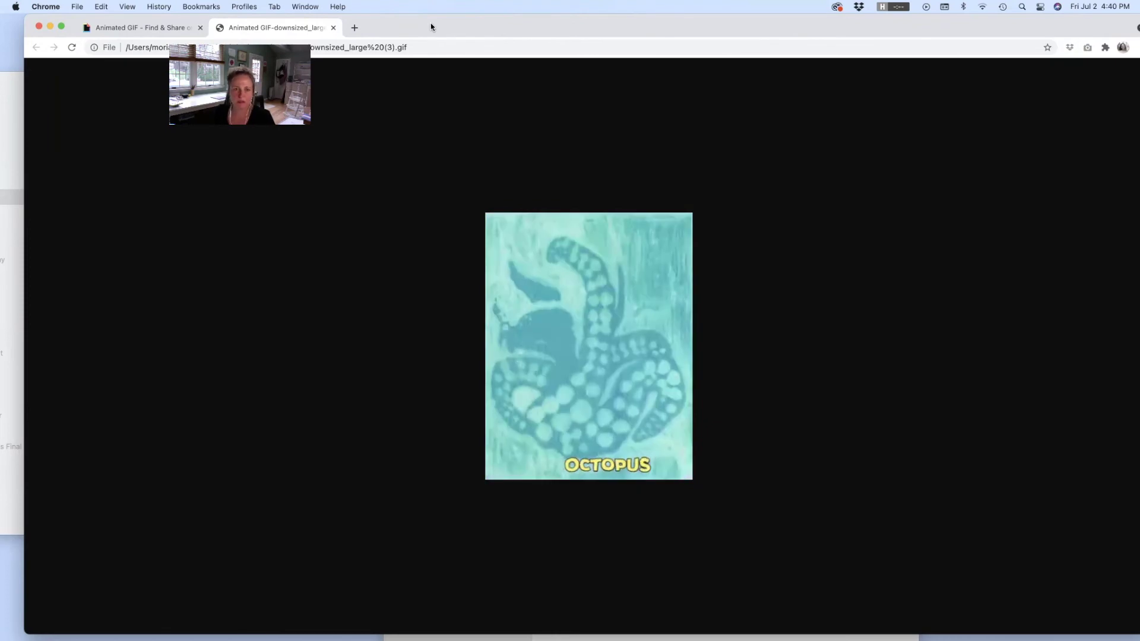
drag(431, 27, 488, 15)
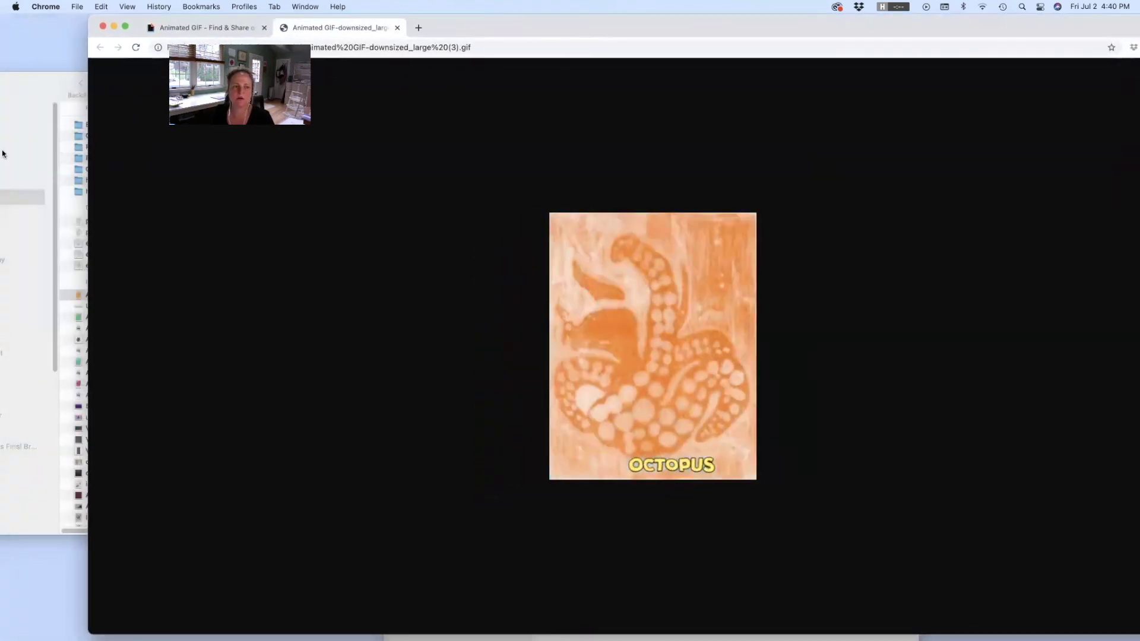
Step: Bring Animated GIF-original (1).mp4 back up in QuickTime Player, close the GIF's browser tab and place the video in front of the browser
mouse_move(3, 154)
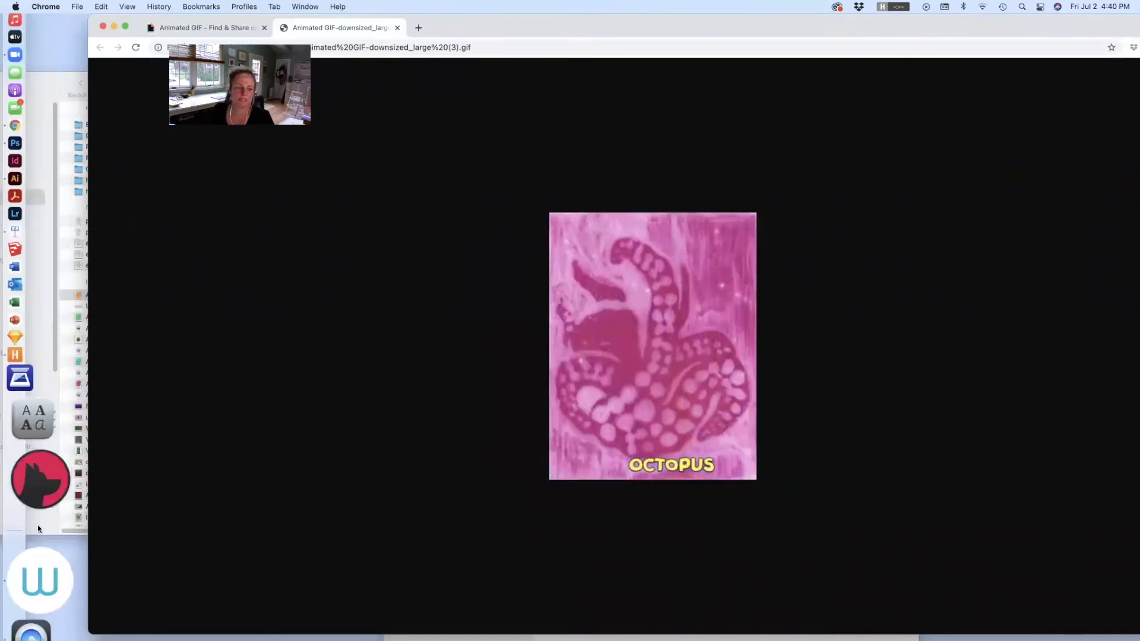
click(40, 560)
drag(632, 92, 684, 117)
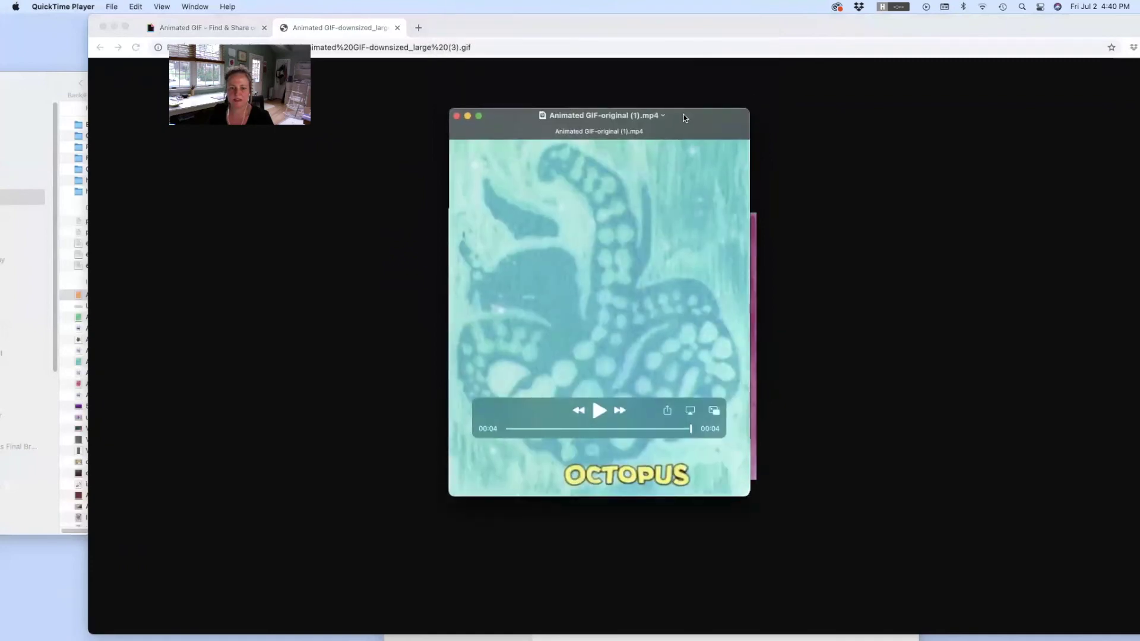
click(397, 28)
drag(611, 28, 618, 205)
click(664, 122)
drag(664, 122, 717, 55)
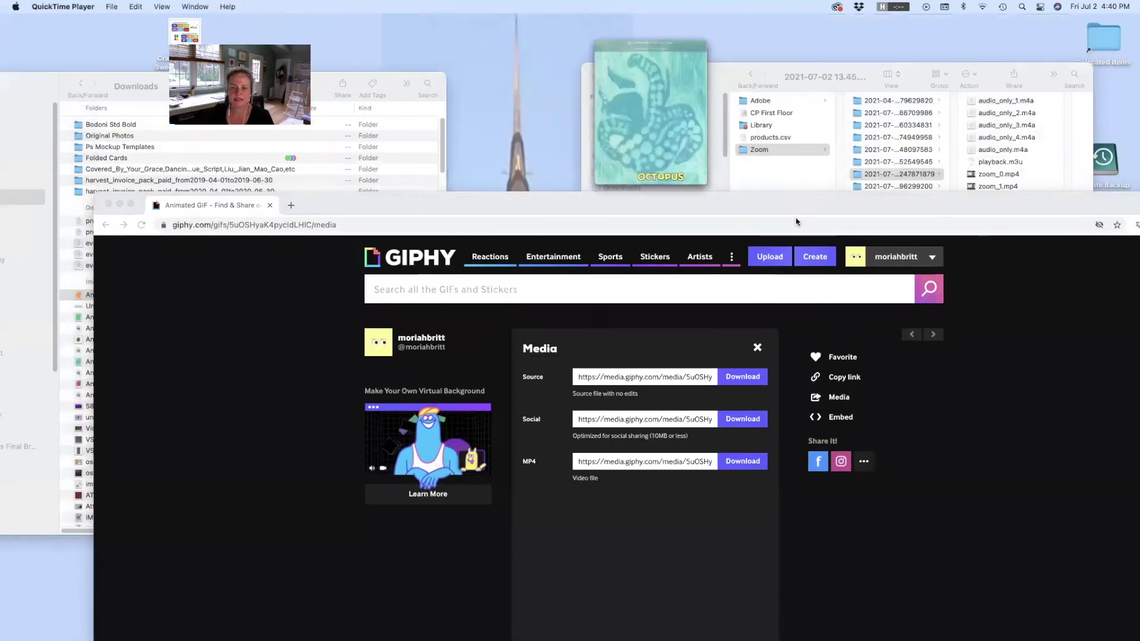
drag(856, 212, 844, 79)
click(739, 46)
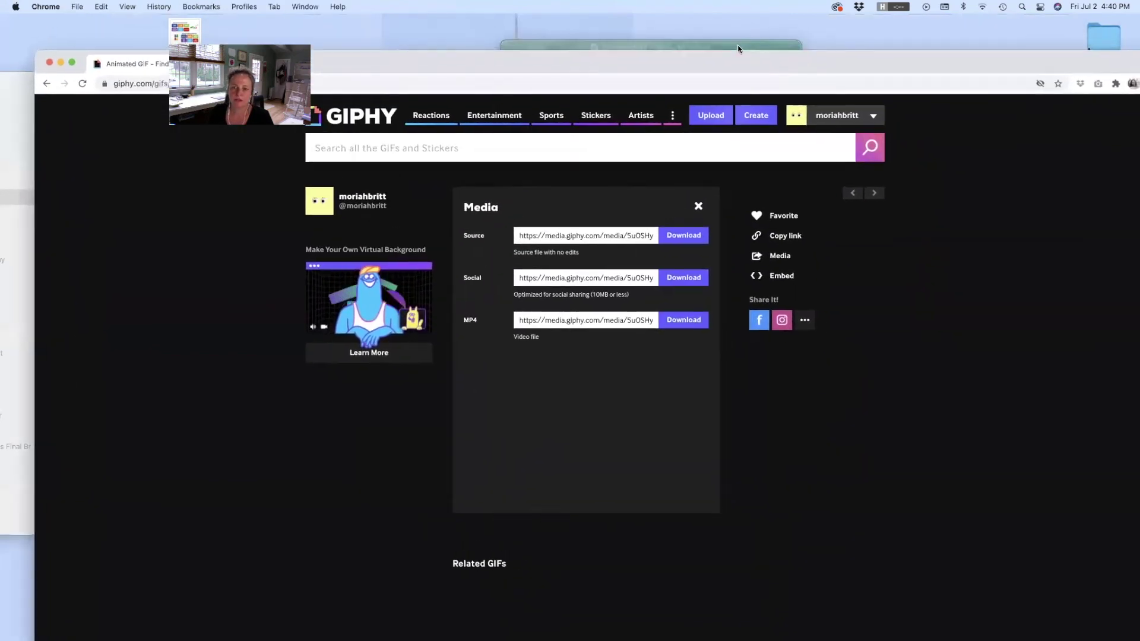
drag(780, 47, 658, 52)
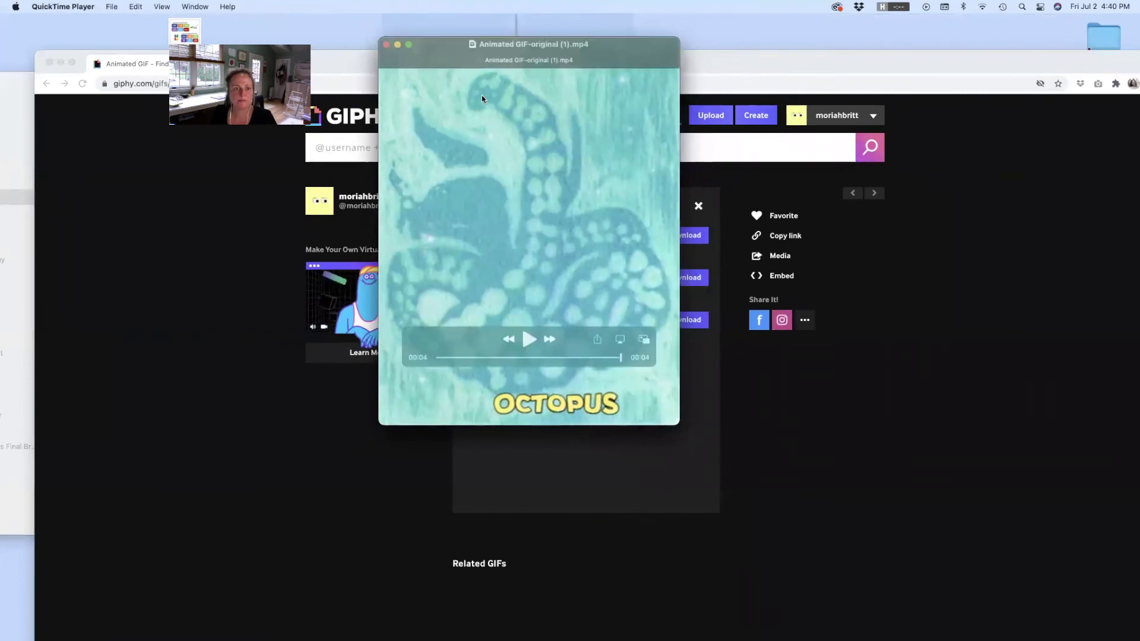
Step: Add Animated GIF-original (1).mp4 from Downloads as a second clip at the end of the video and reposition the player window
click(136, 7)
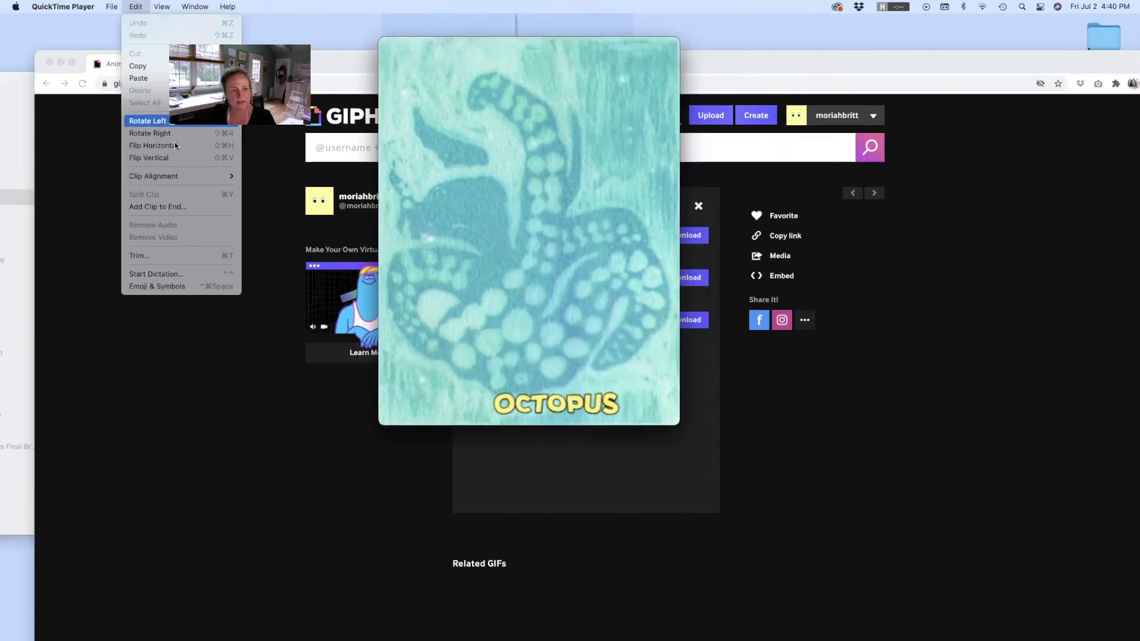
click(185, 209)
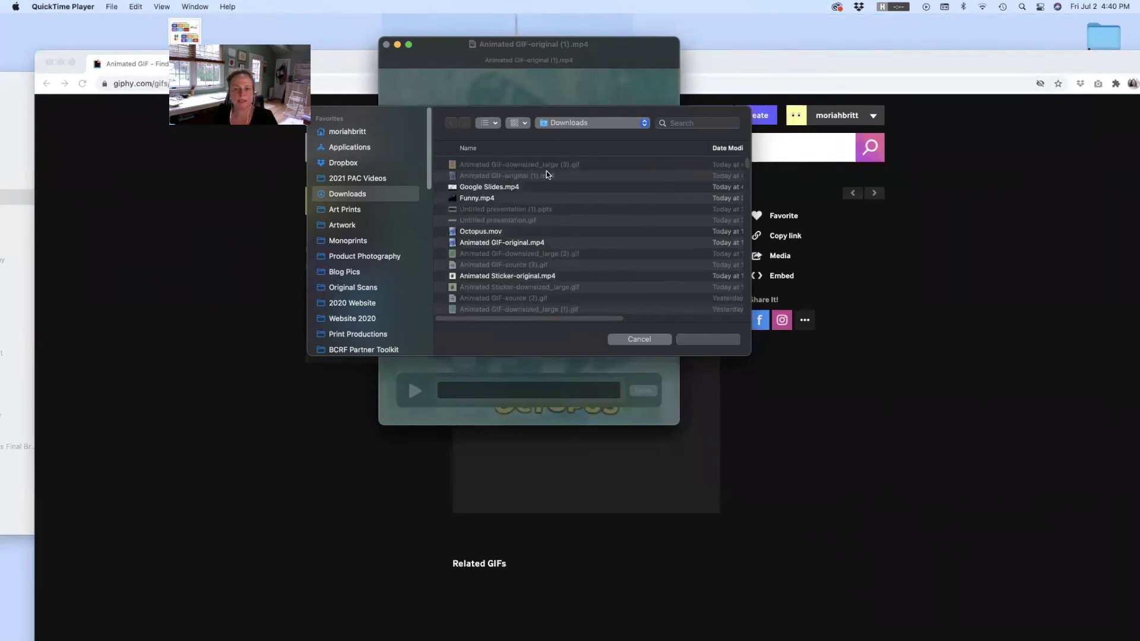
click(551, 175)
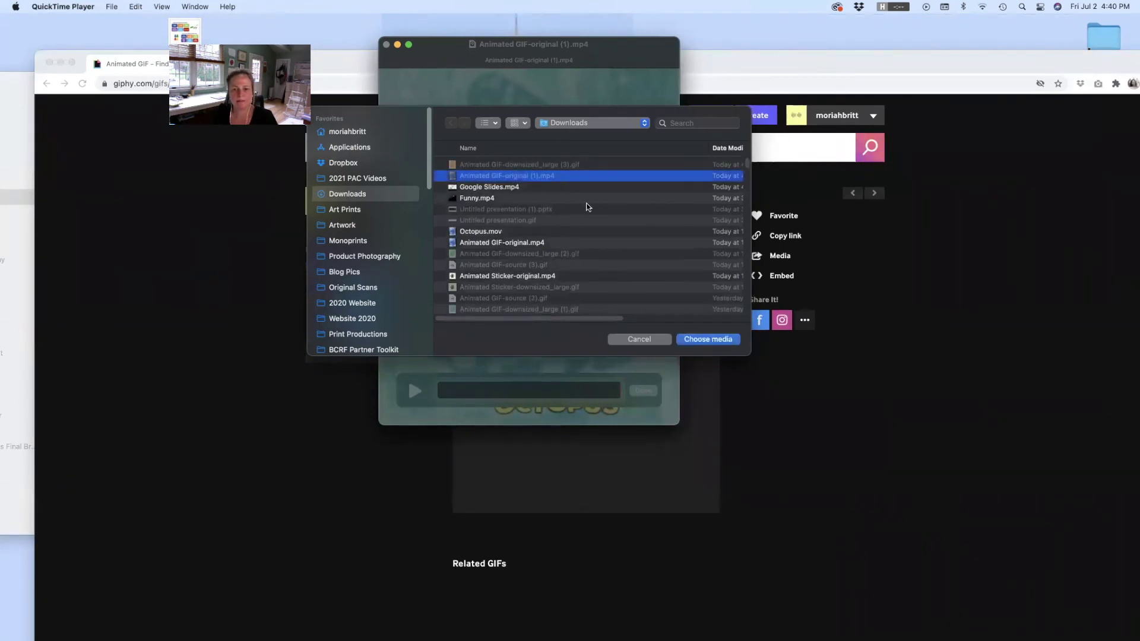
click(708, 340)
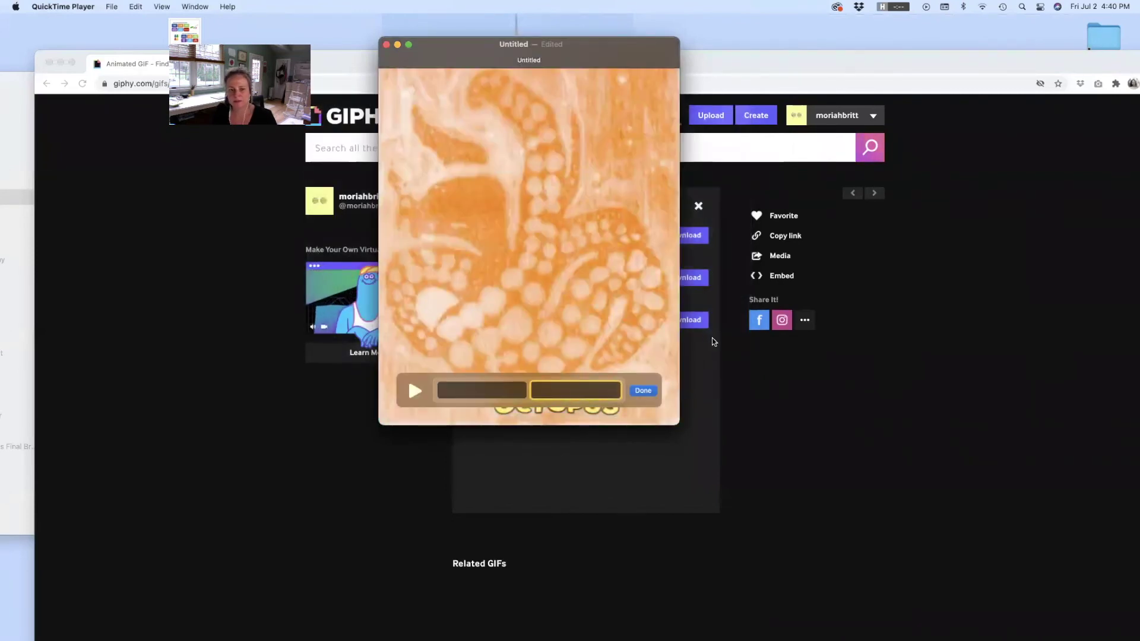
drag(526, 65, 658, 42)
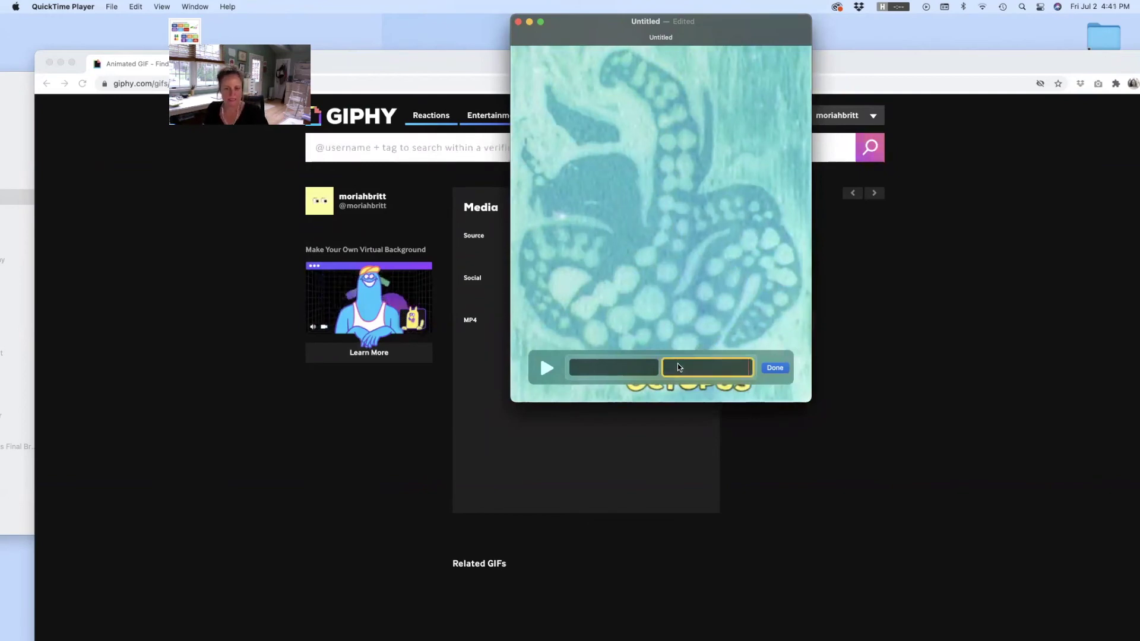
Step: Paste another copy of the octopus clip into the timeline and move the two selected clips ahead of the remaining one
click(133, 6)
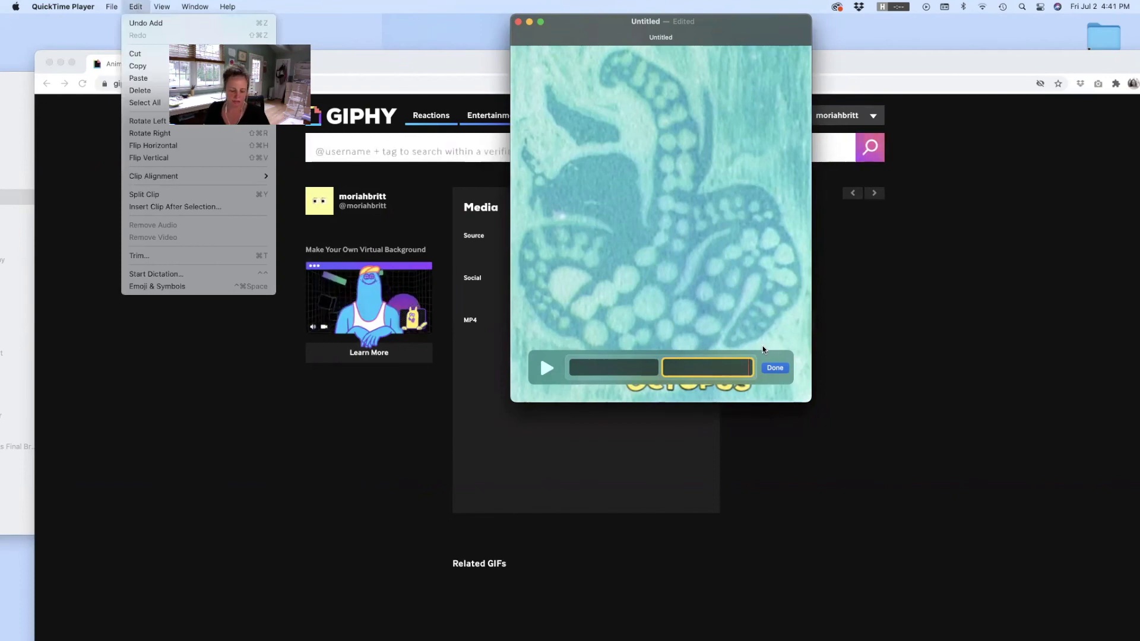
key(super+v)
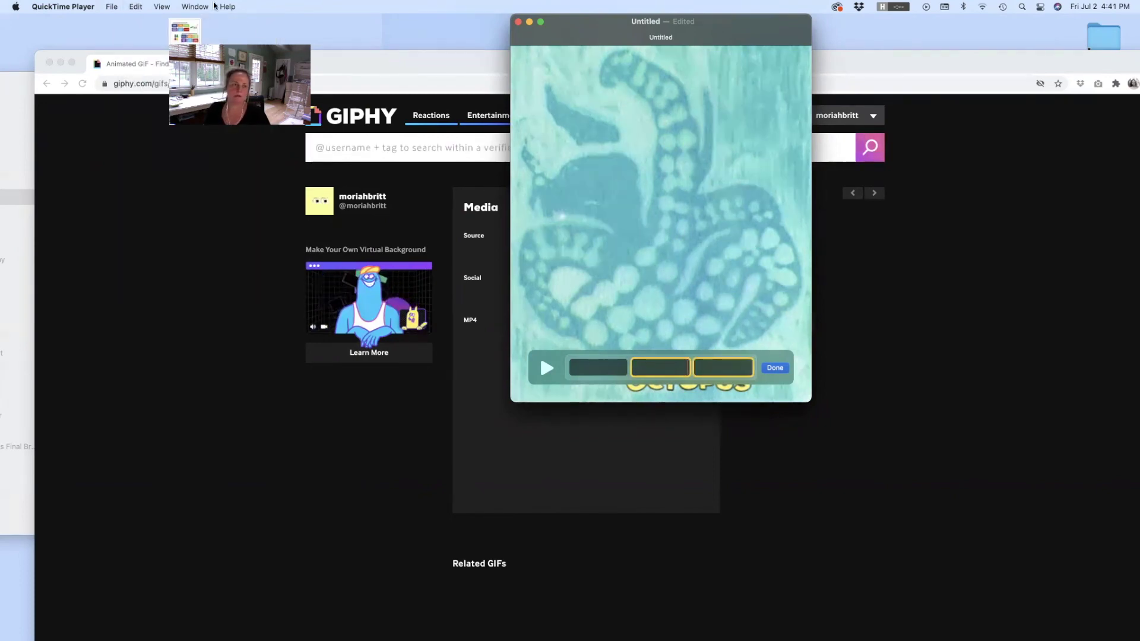
click(135, 7)
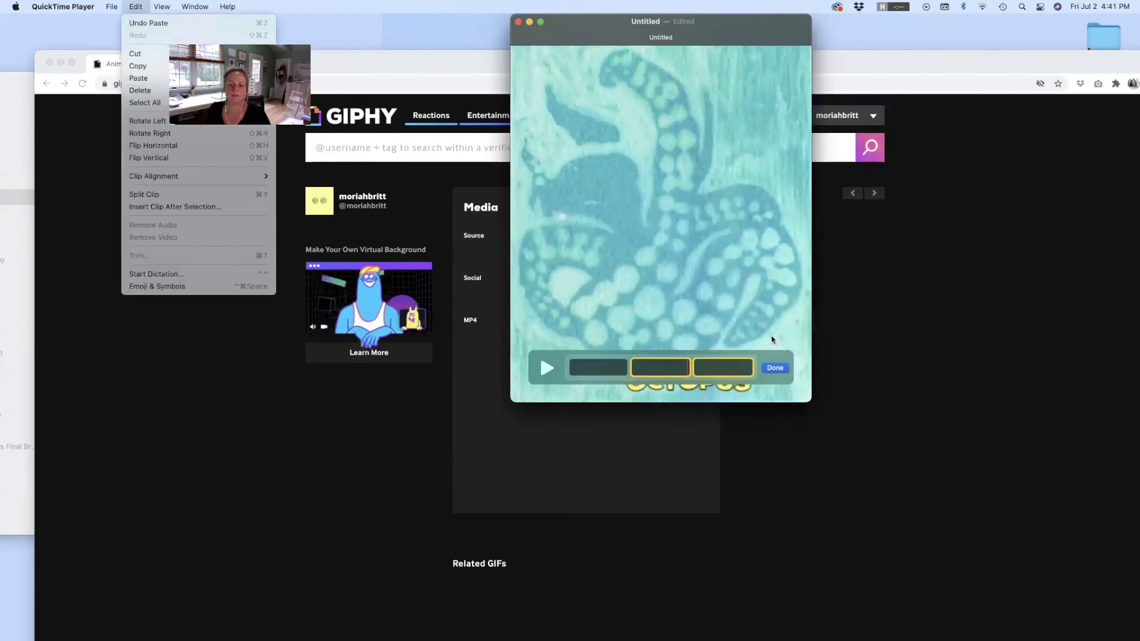
click(723, 365)
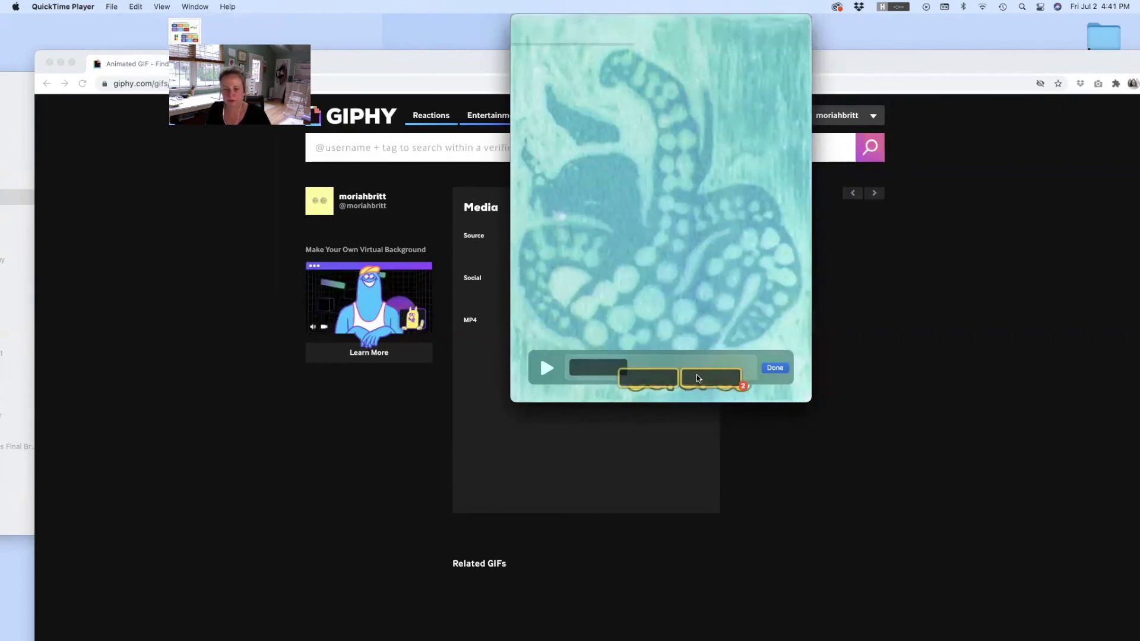
drag(724, 362, 673, 364)
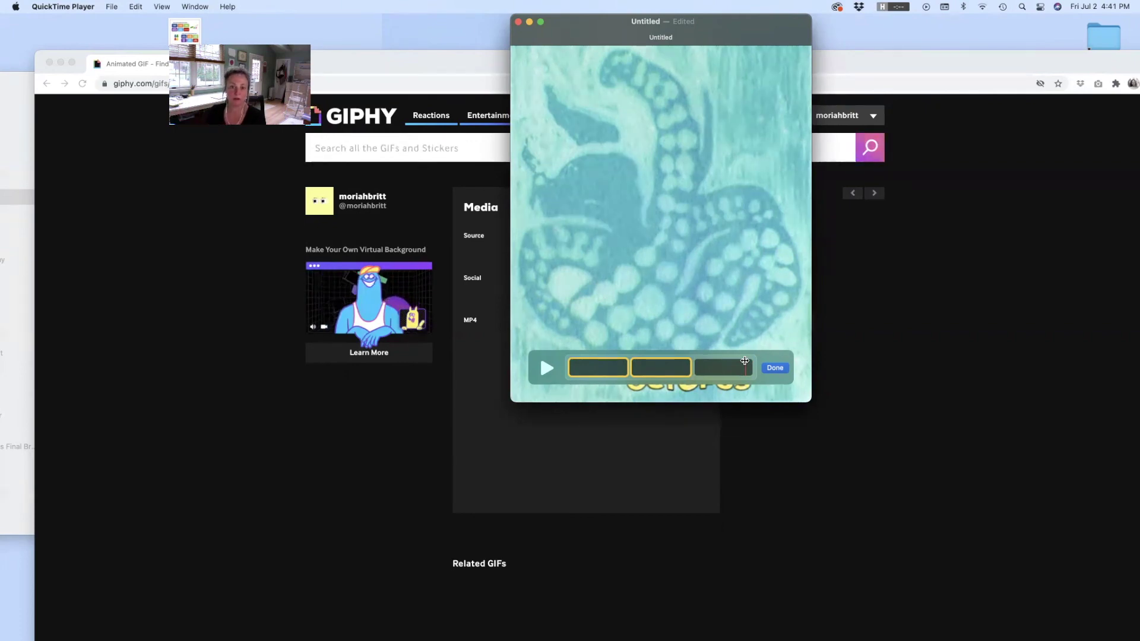
drag(739, 30, 707, 32)
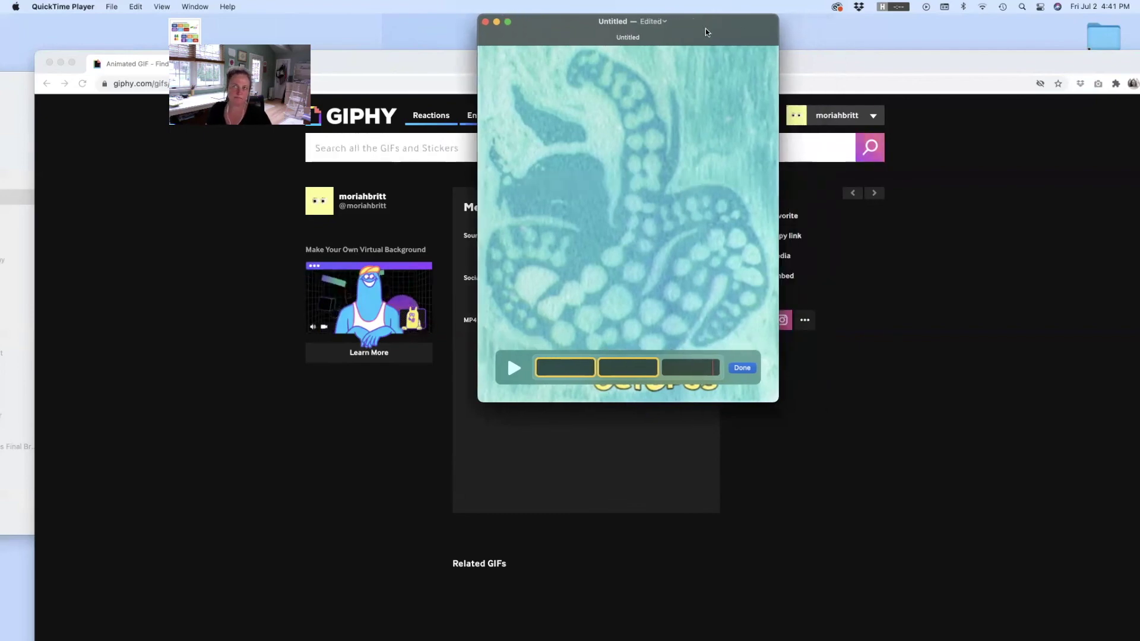
Step: Finish arranging the three octopus clips and play the lengthened video through
click(702, 372)
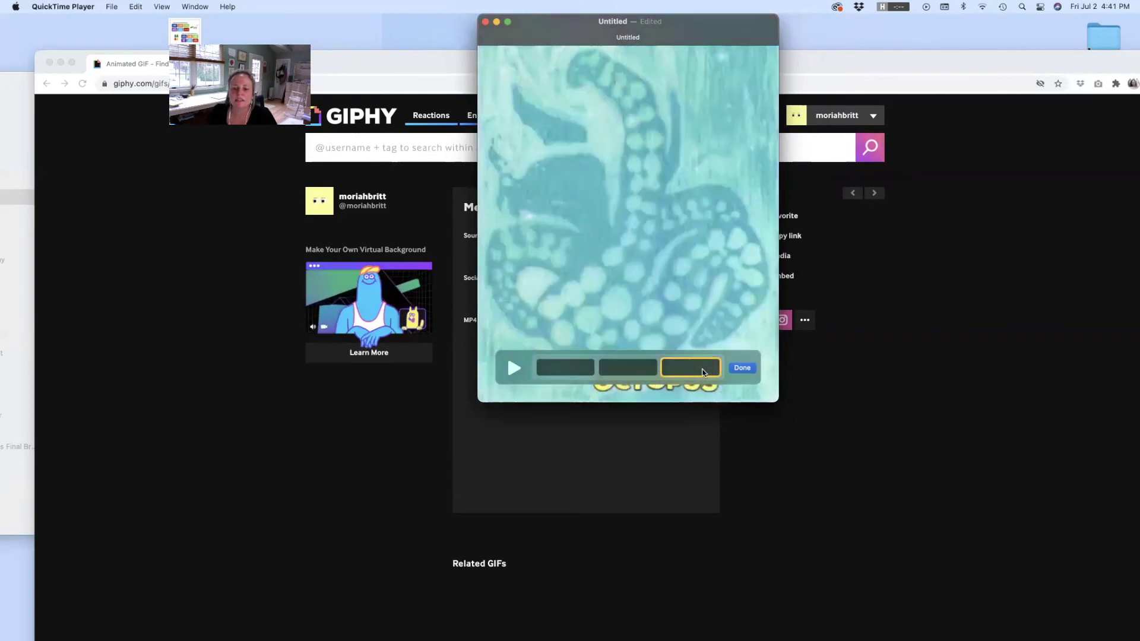
click(743, 367)
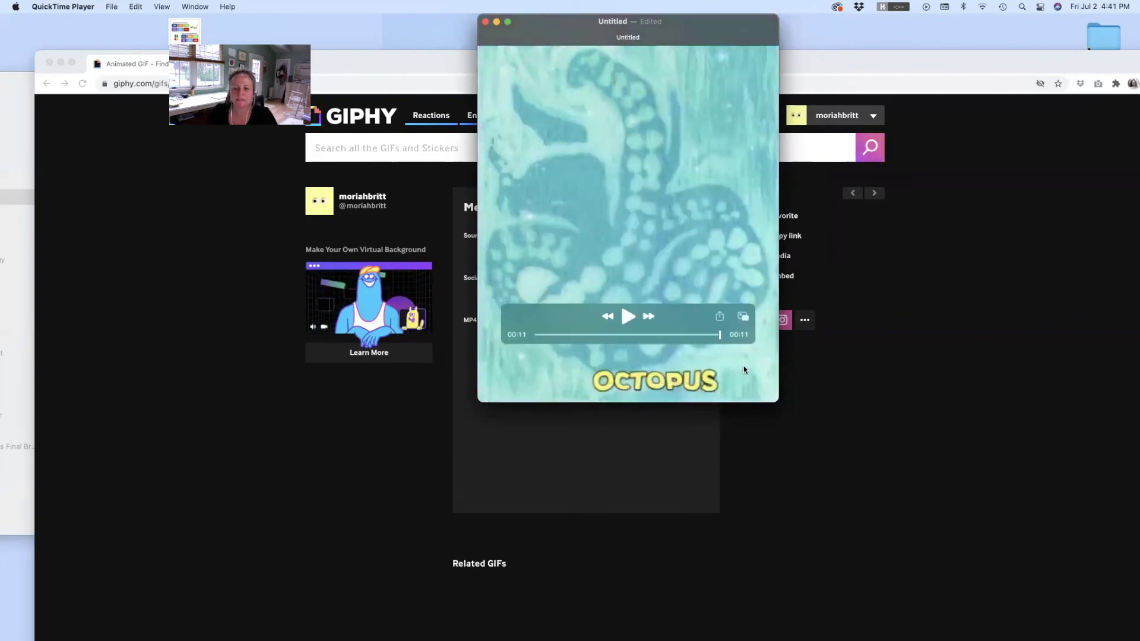
drag(701, 20, 661, 20)
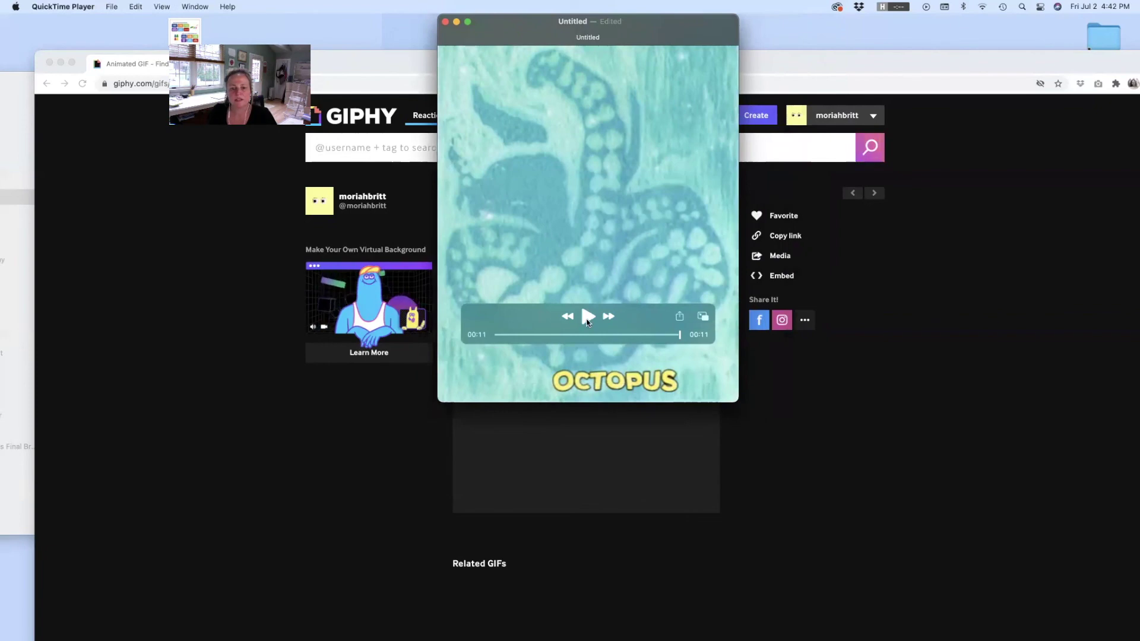
click(588, 317)
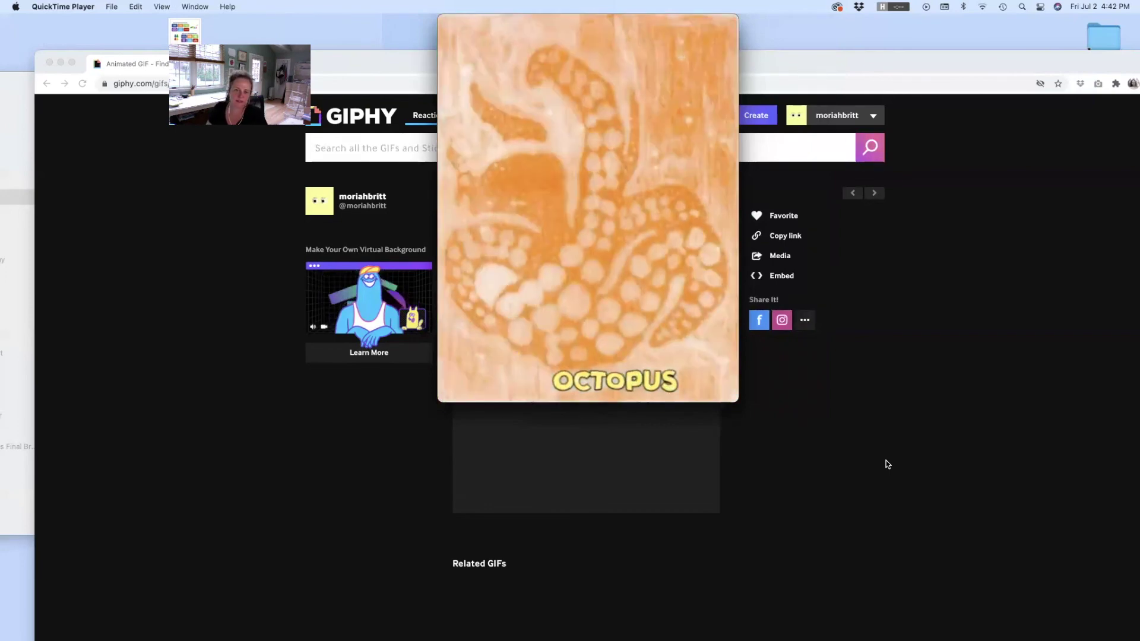
Step: Save the lengthened video in the Downloads folder under the name Octopus wave
mouse_move(580, 236)
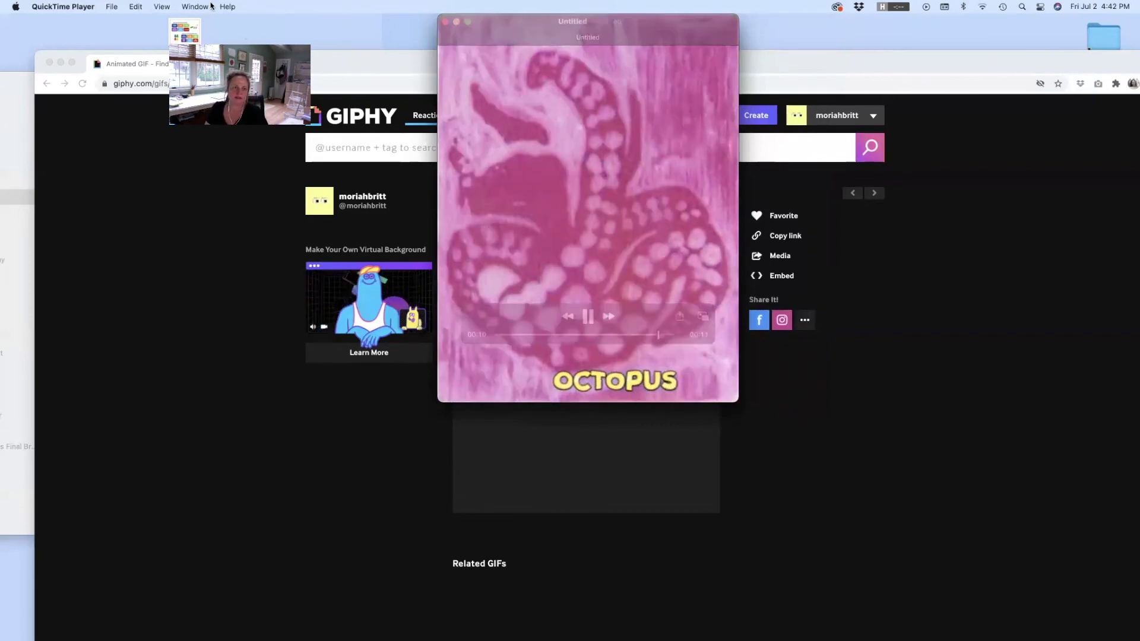
click(113, 7)
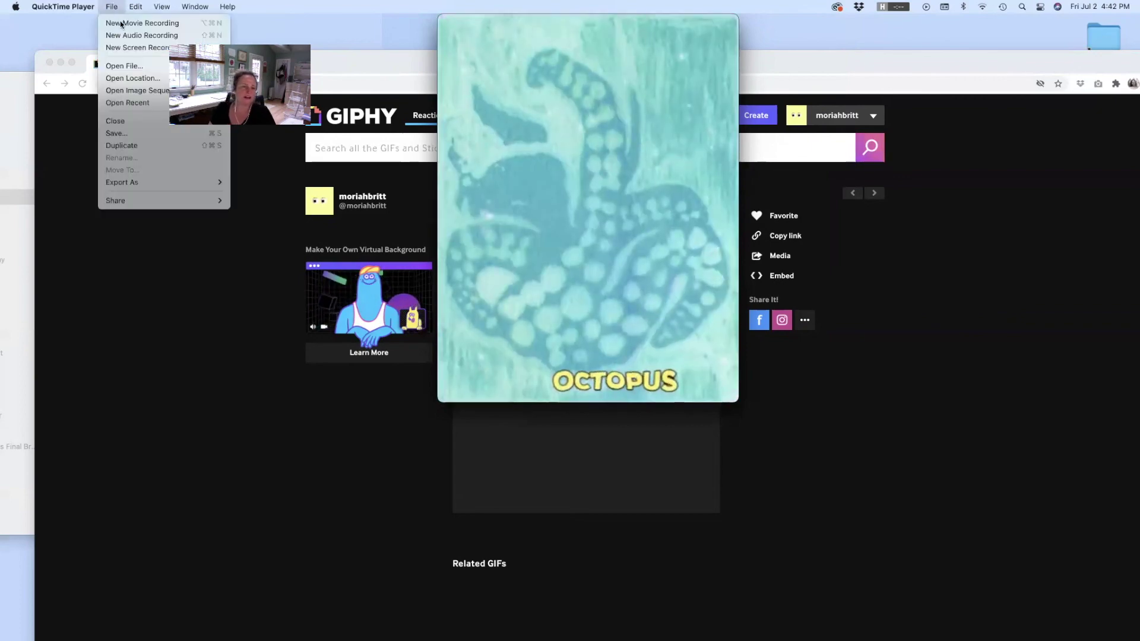
click(127, 133)
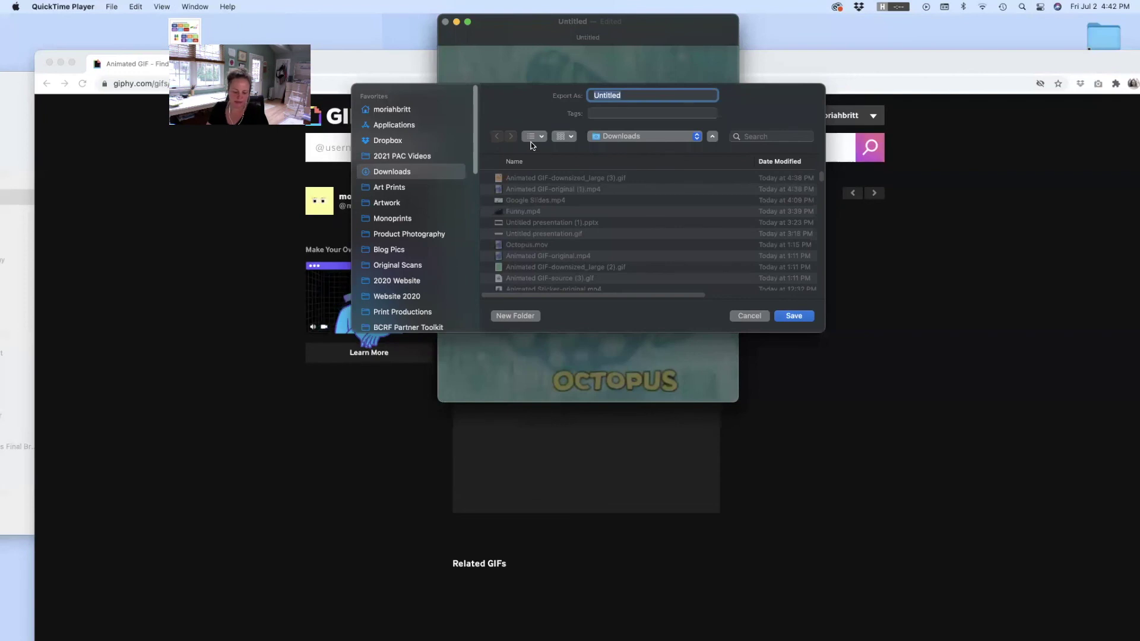
text(Octop)
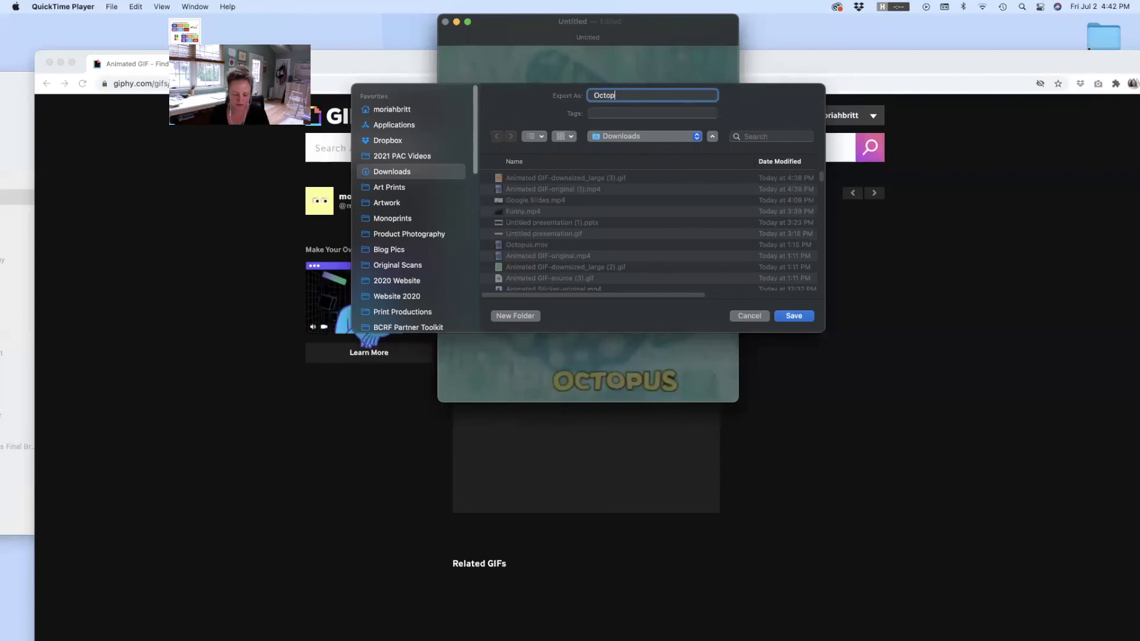
text(us wave)
key(Return)
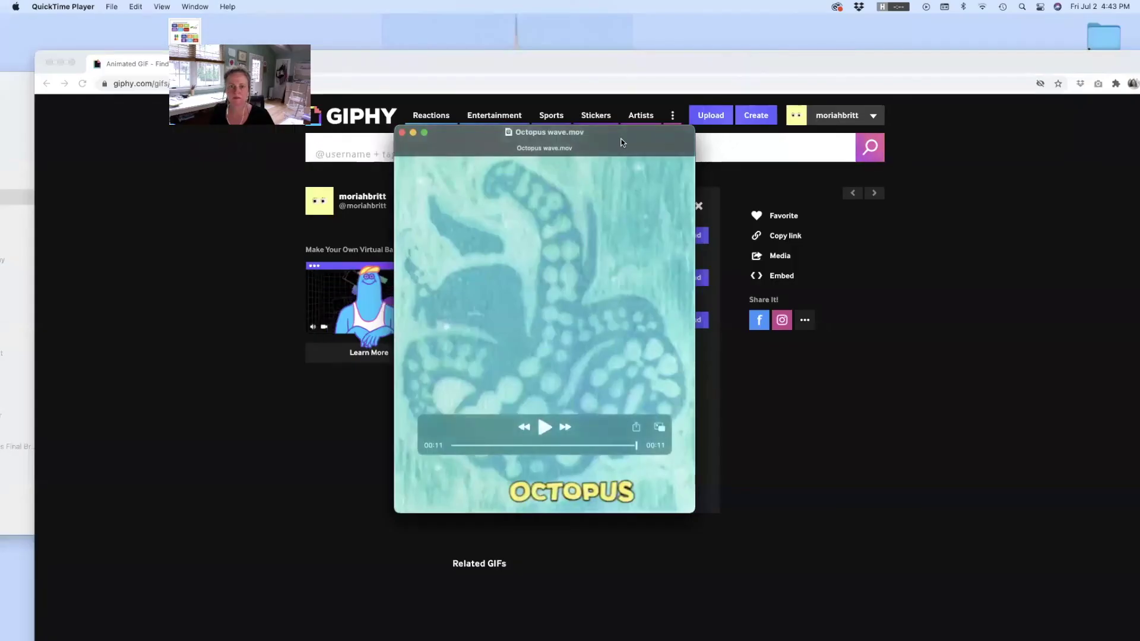
Step: Add Animated GIF-original (1).mp4 from Downloads as another clip at the end of Octopus wave.mov
drag(619, 140, 602, 86)
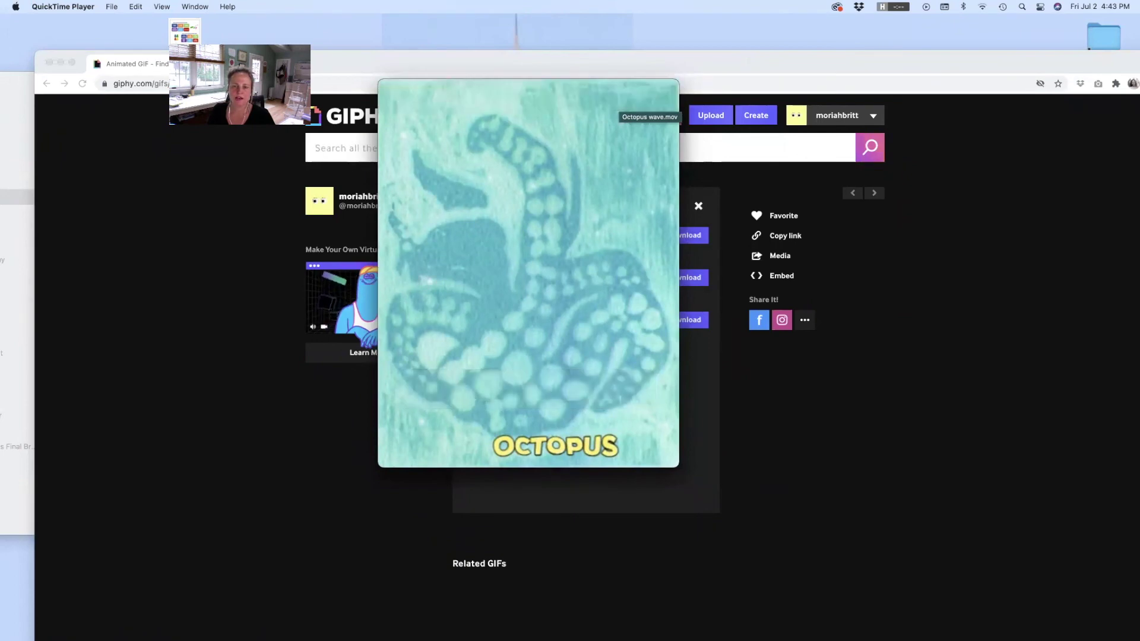
click(160, 7)
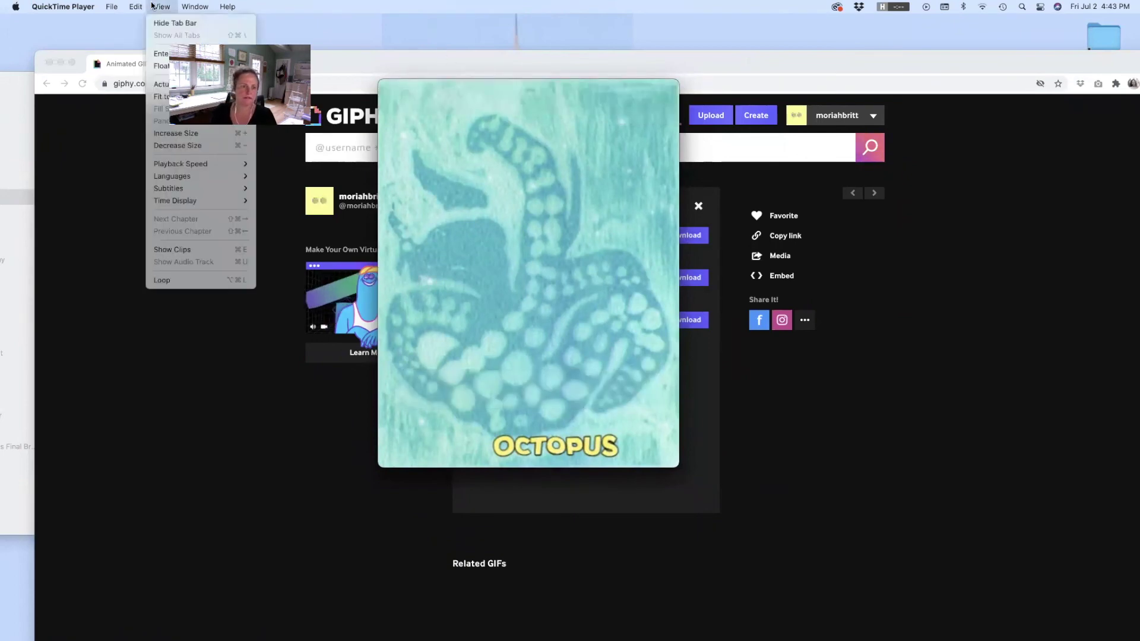
click(200, 152)
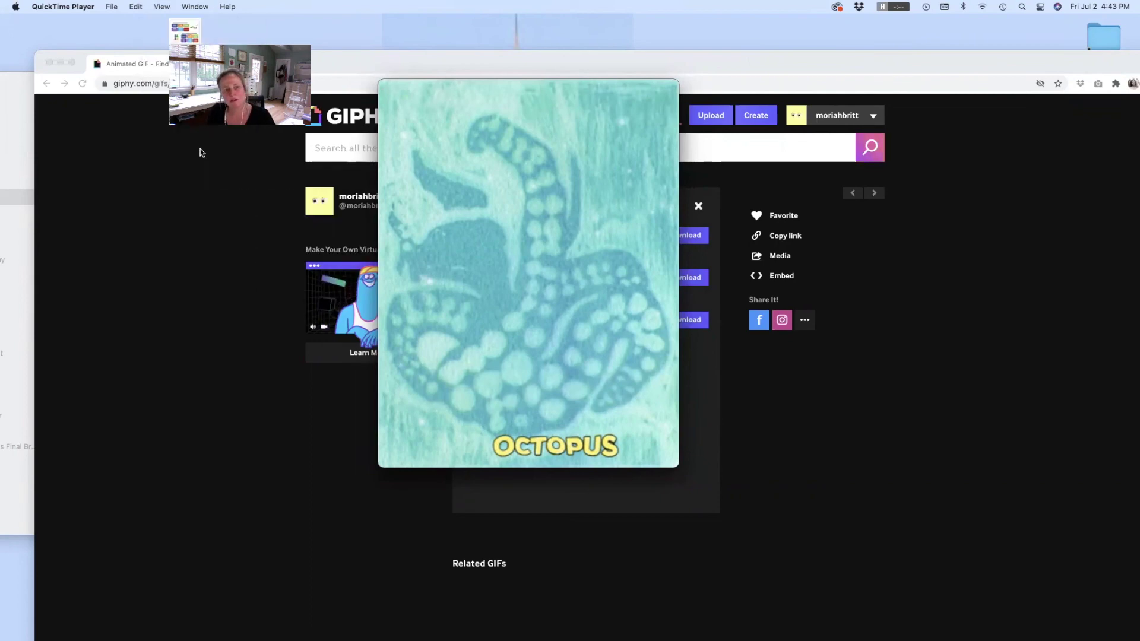
click(160, 6)
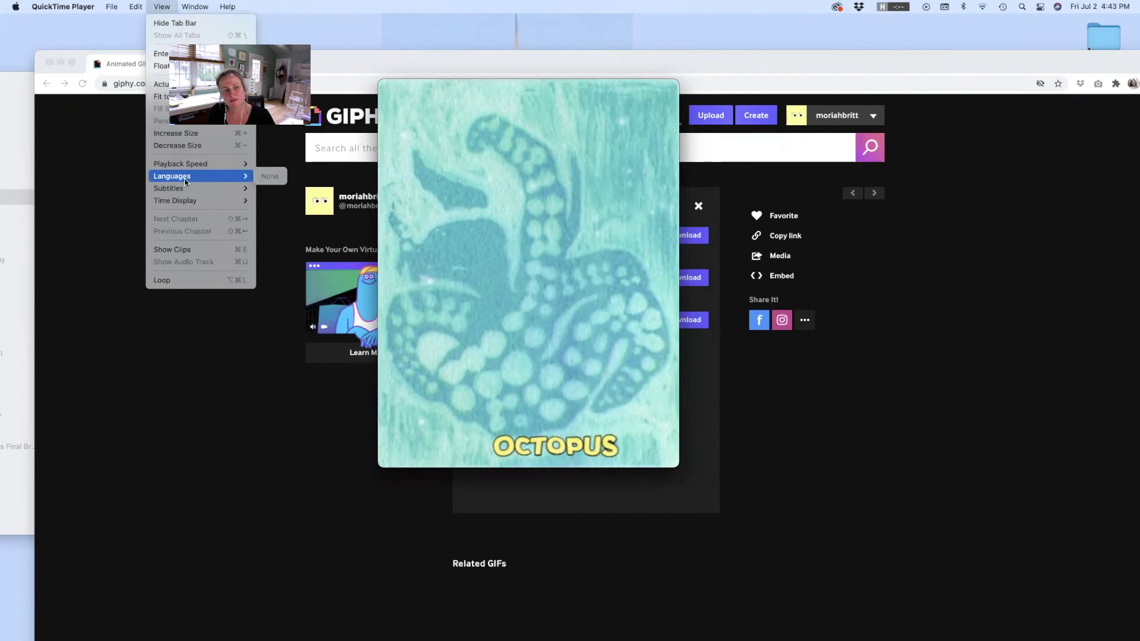
click(136, 6)
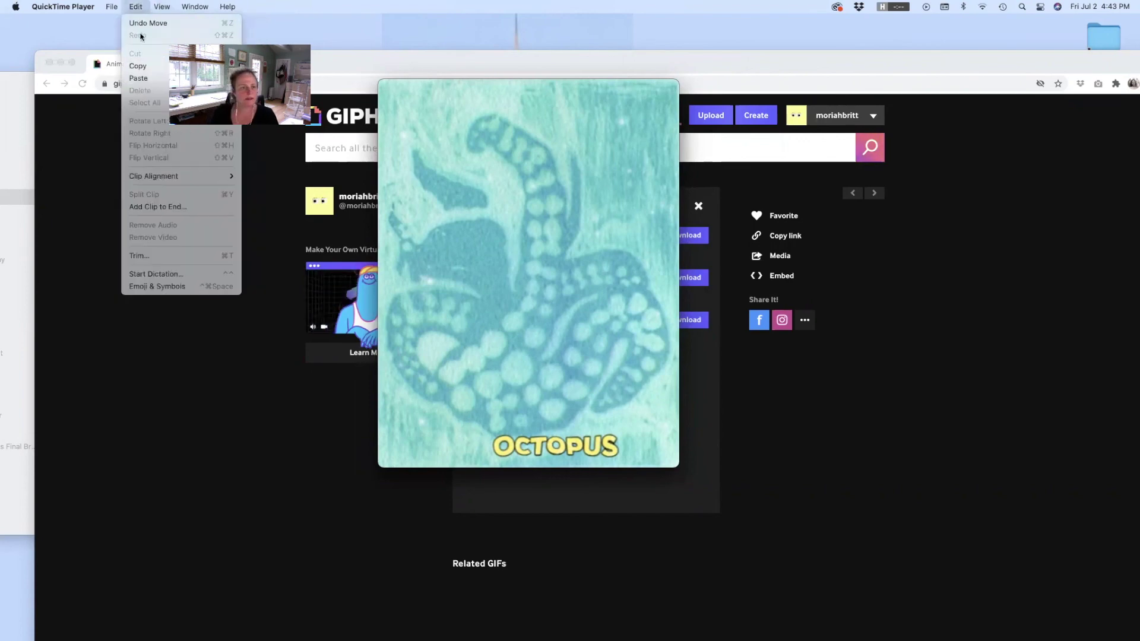
click(176, 209)
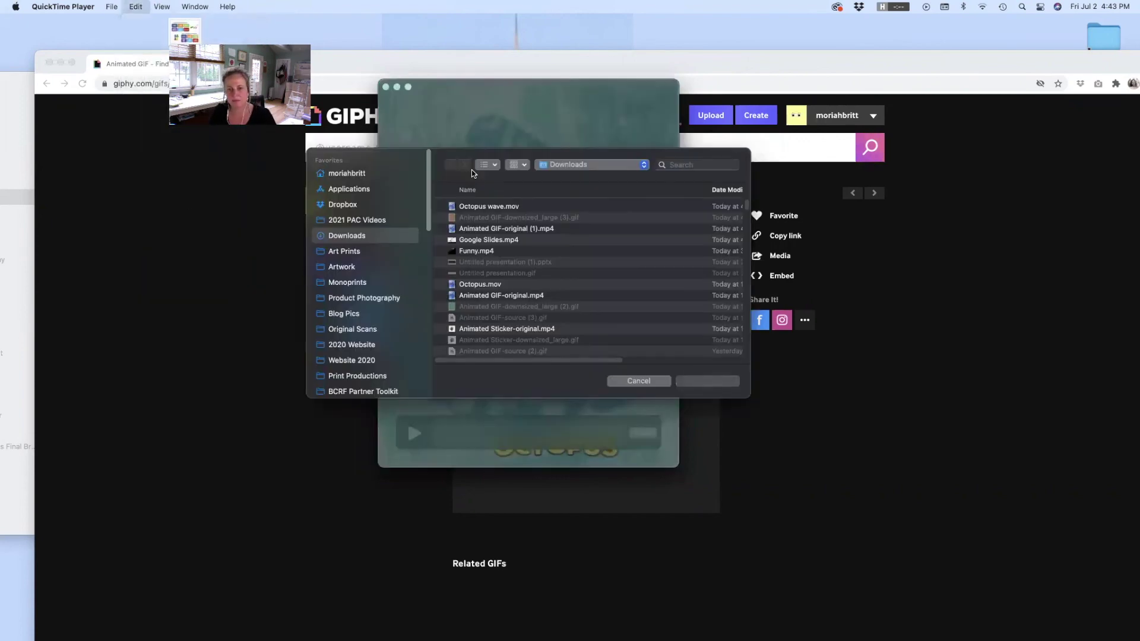
click(515, 208)
click(524, 231)
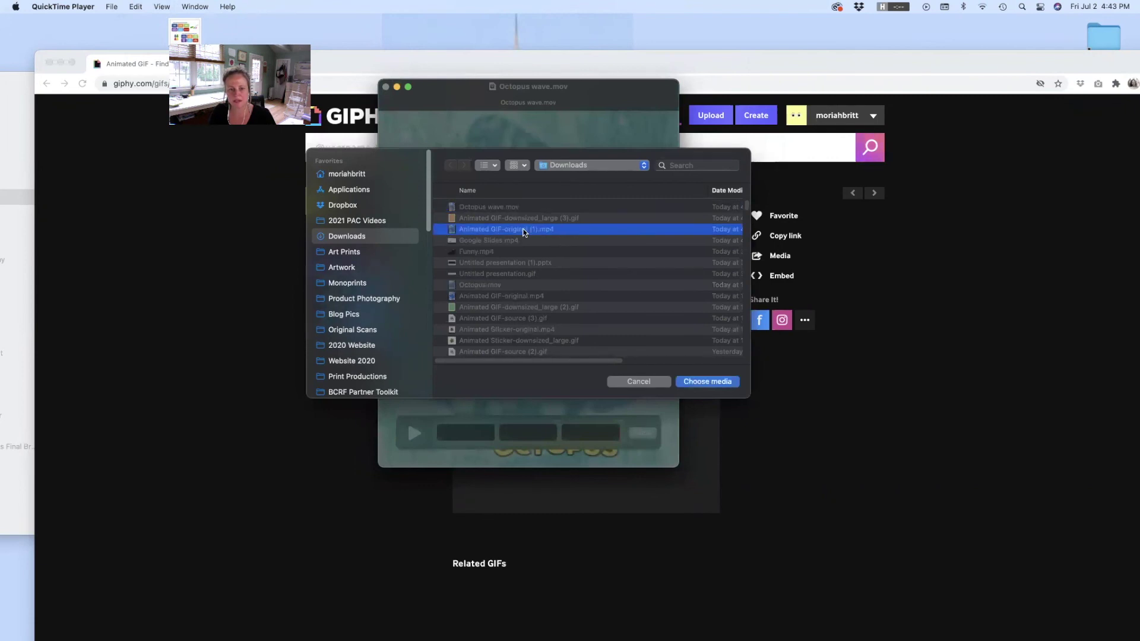
click(704, 383)
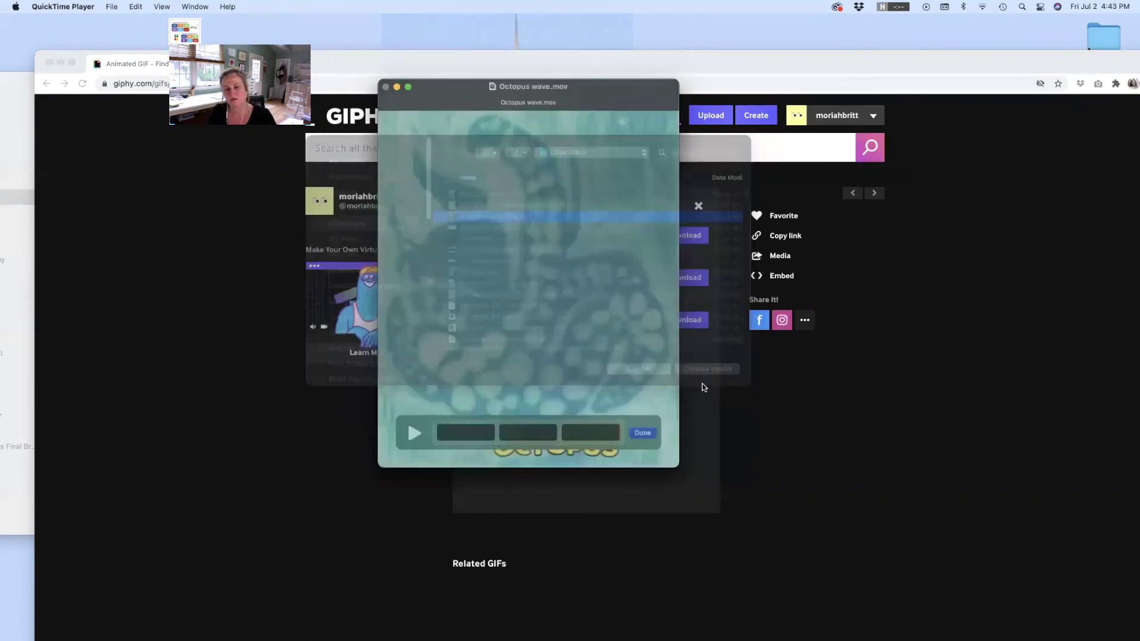
Step: Reposition the Octopus wave.mov player window and switch to the GIPHY media download page in Chrome
drag(612, 89, 578, 41)
click(682, 303)
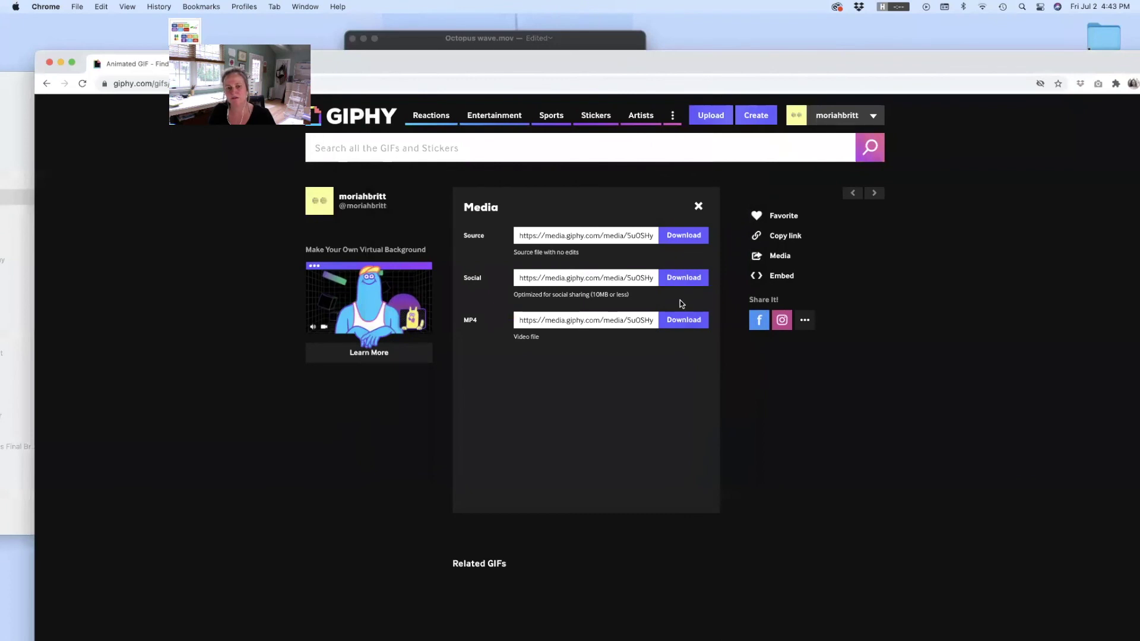